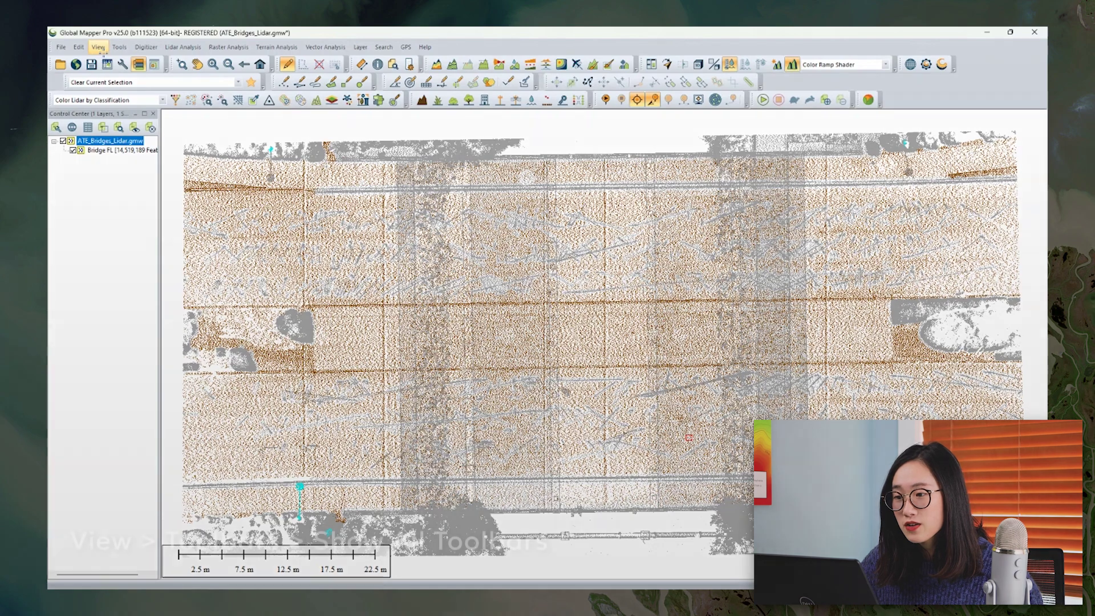
Step: Select the Bridge FL lidar layer and show it in the 3D Viewer
{"action": "left_click", "coordinate": [98, 47]}
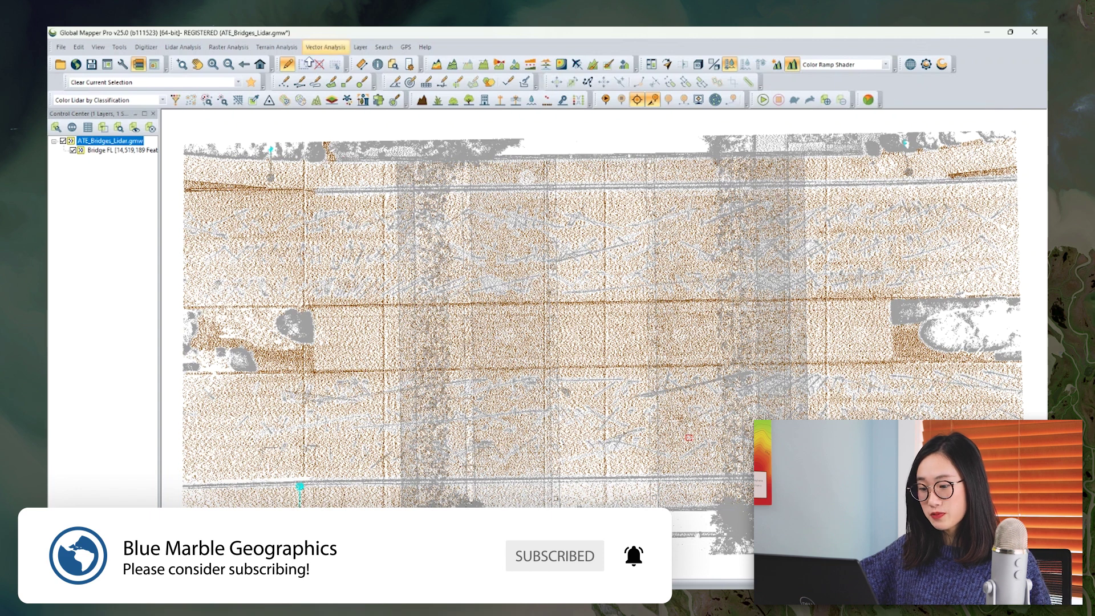
{"action": "left_click", "coordinate": [128, 150]}
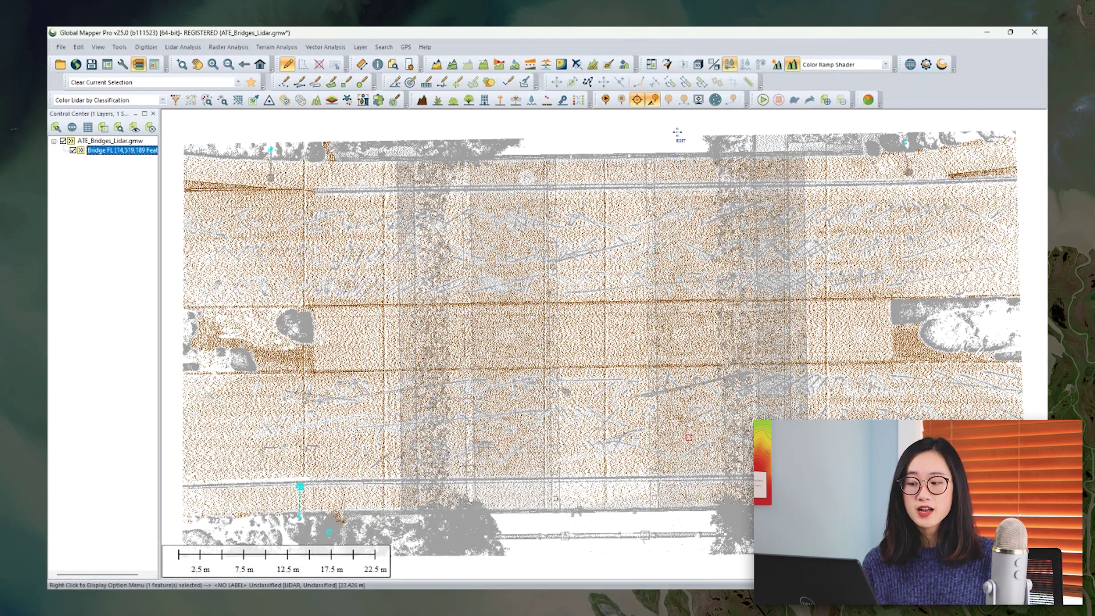
{"action": "left_click", "coordinate": [714, 100]}
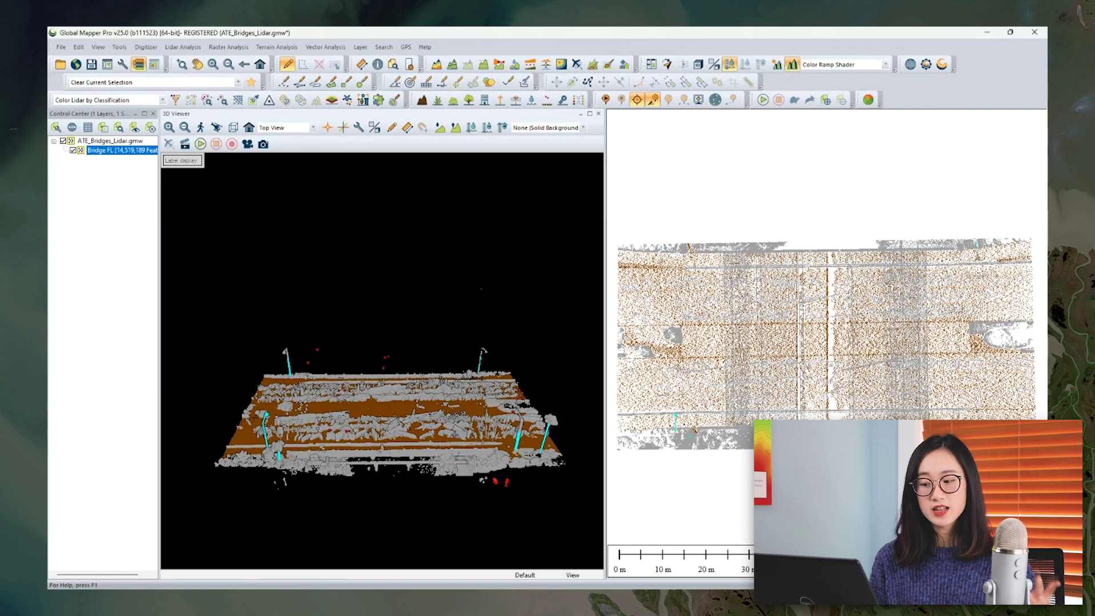
Step: Orbit the bridge cloud through oblique, along-deck and side views, then close the 3D Viewer
{"action": "left_click_drag", "start_coordinate": [399, 399], "coordinate": [343, 410]}
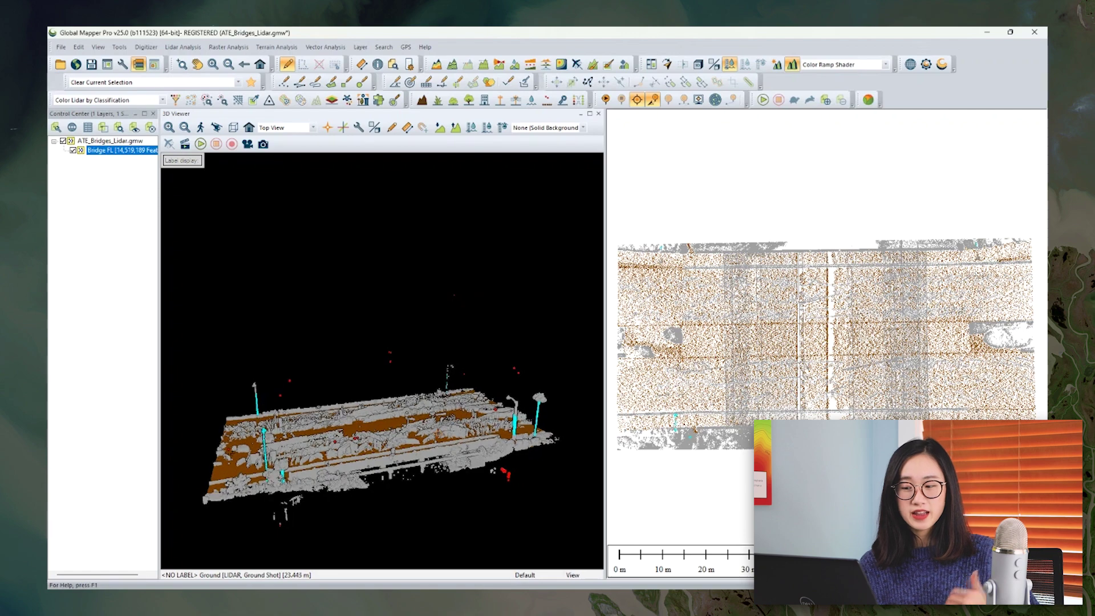
{"action": "mouse_move", "coordinate": [433, 464]}
{"action": "left_mouse_down"}
{"action": "mouse_move", "coordinate": [441, 474]}
{"action": "mouse_move", "coordinate": [457, 371]}
{"action": "mouse_move", "coordinate": [467, 402]}
{"action": "left_mouse_up"}
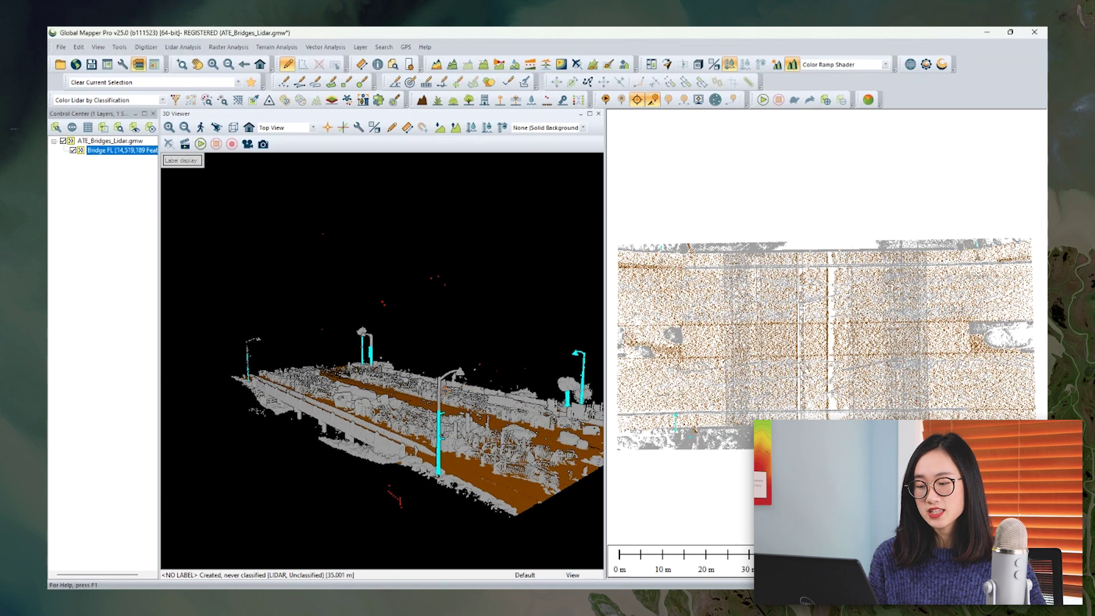
{"action": "mouse_move", "coordinate": [375, 423]}
{"action": "left_mouse_down"}
{"action": "mouse_move", "coordinate": [377, 399]}
{"action": "mouse_move", "coordinate": [385, 431]}
{"action": "left_mouse_up"}
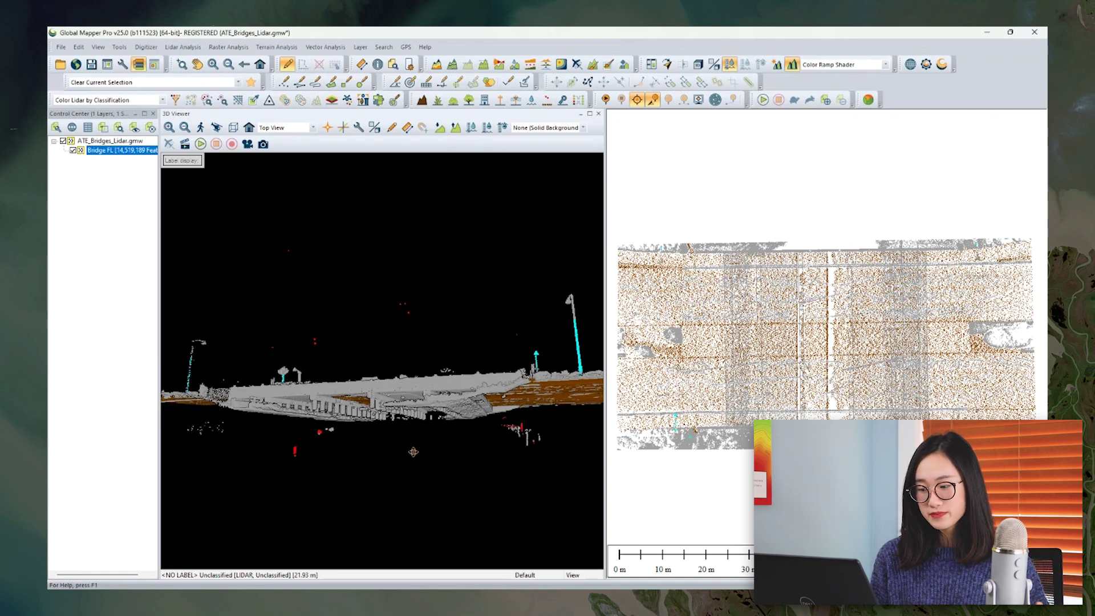
{"action": "left_click", "coordinate": [598, 114]}
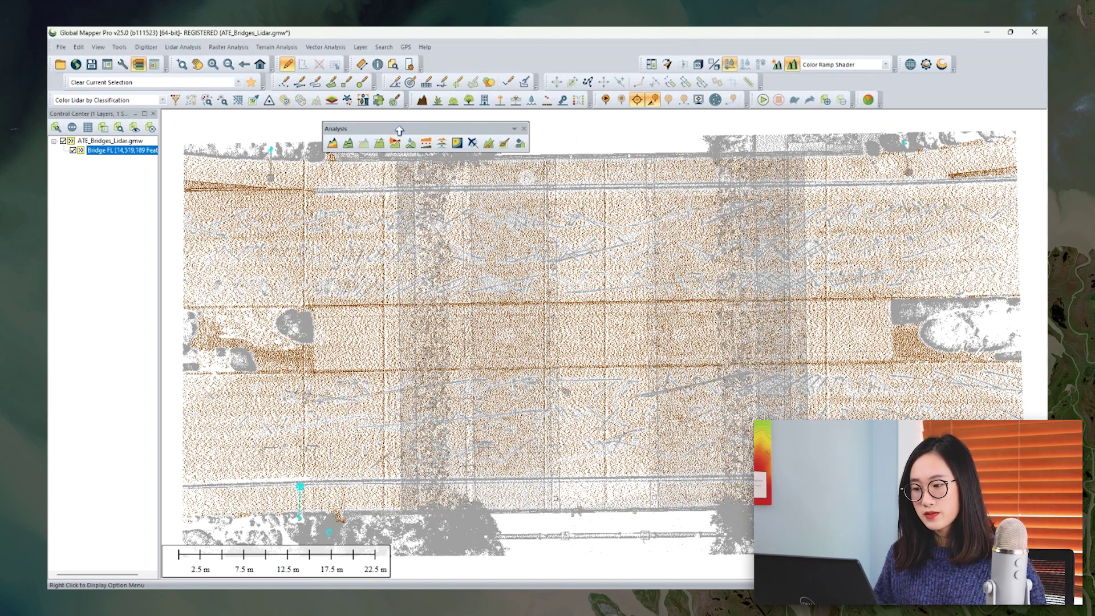
Step: Dock the Analysis toolbar and toggle Create Elevation Grid and Generate Contours off, then back on
{"action": "left_click_drag", "start_coordinate": [399, 130], "coordinate": [442, 66]}
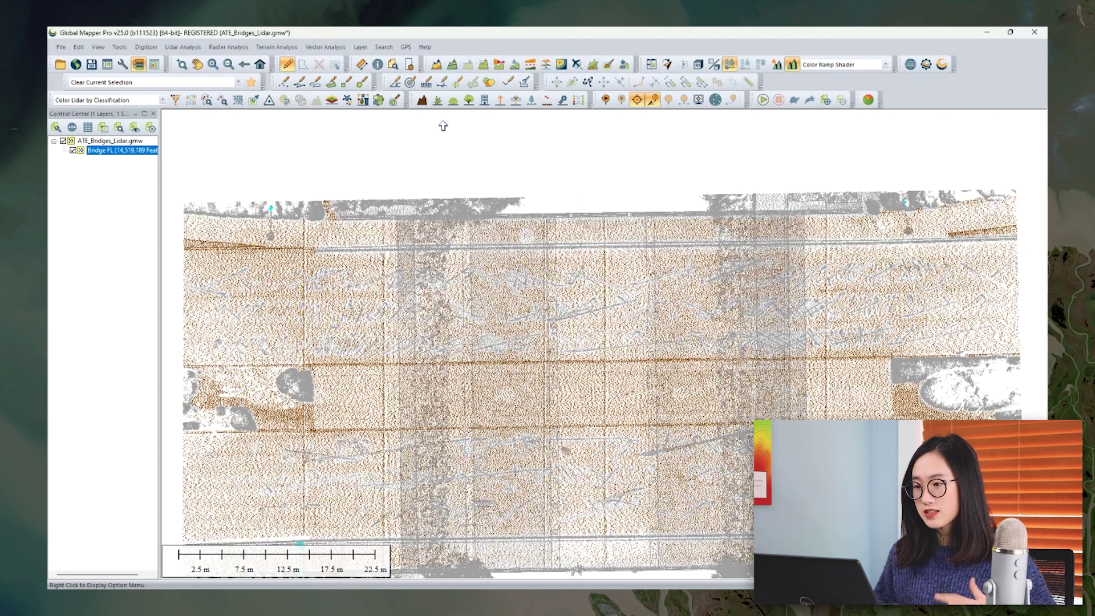
{"action": "left_click", "coordinate": [637, 68]}
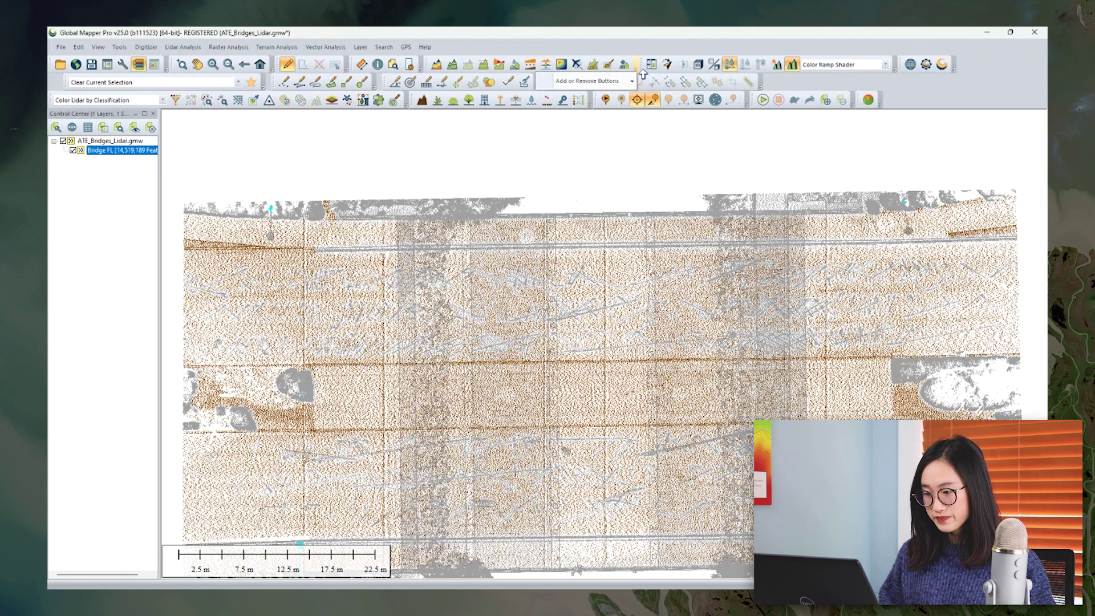
{"action": "mouse_move", "coordinate": [588, 81]}
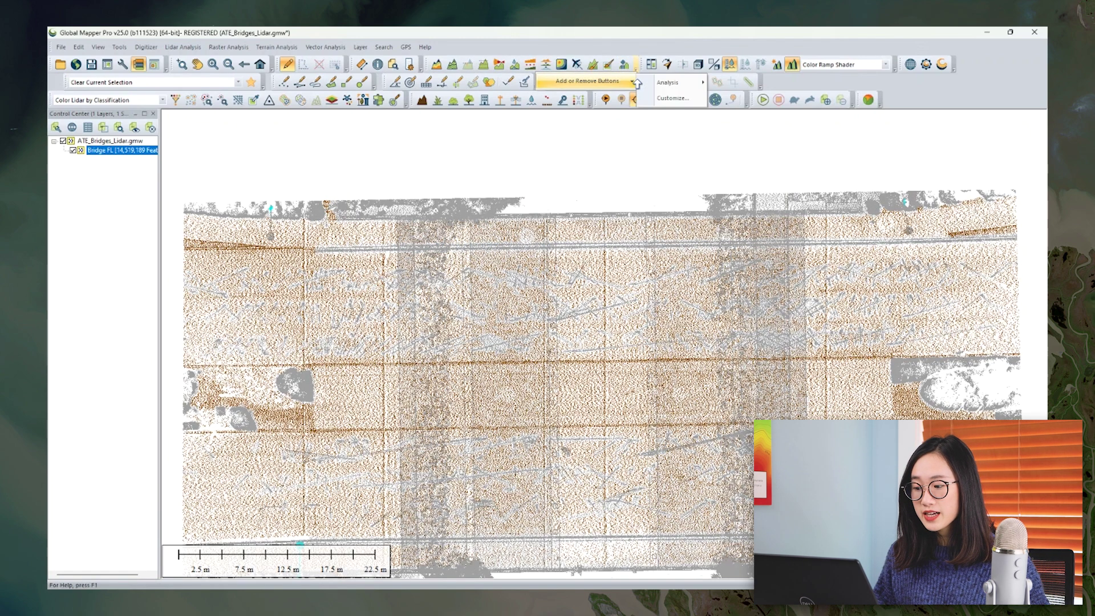
{"action": "mouse_move", "coordinate": [668, 82]}
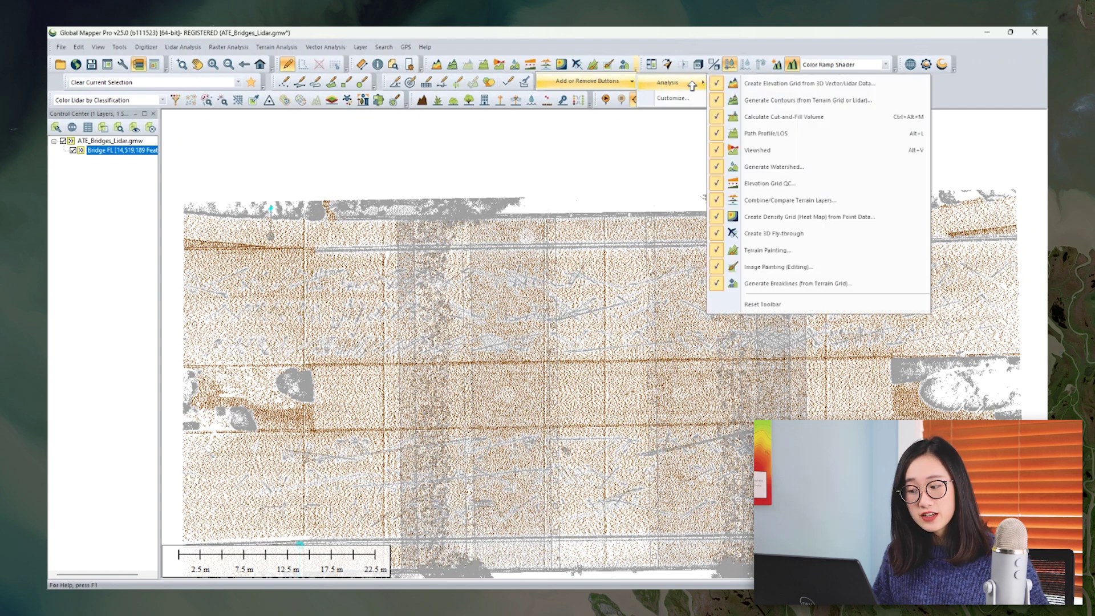
{"action": "left_click", "coordinate": [720, 85]}
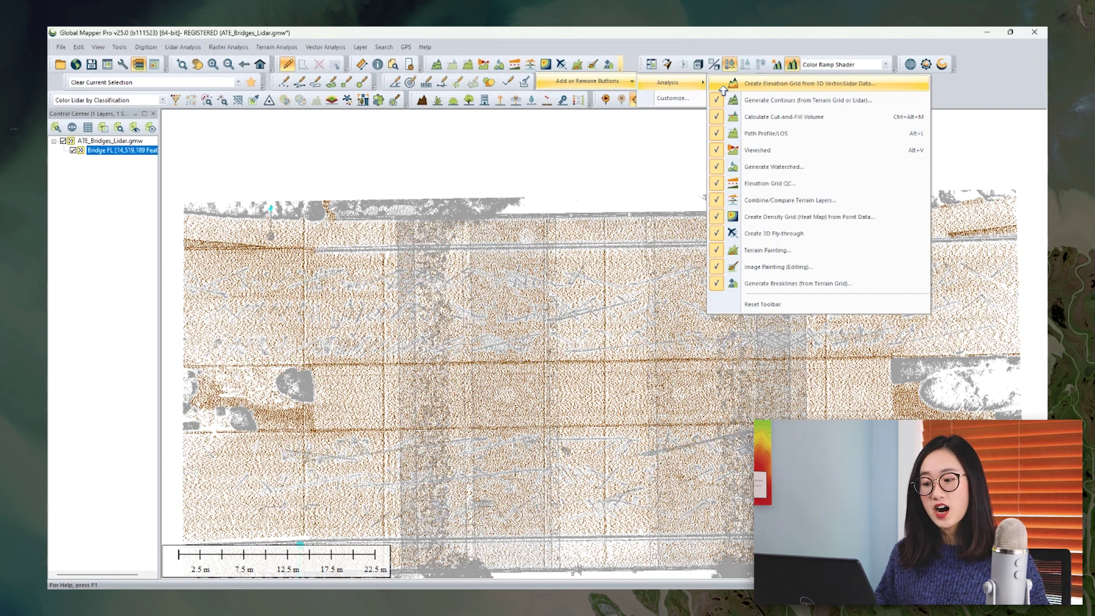
{"action": "left_click", "coordinate": [725, 100]}
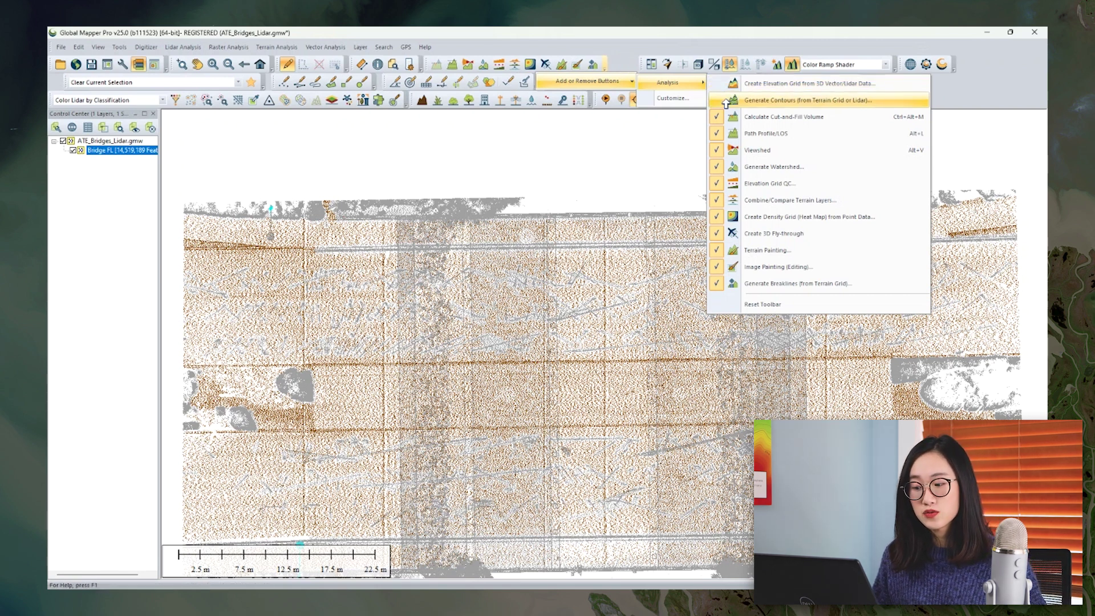
{"action": "left_click", "coordinate": [720, 84]}
{"action": "left_click", "coordinate": [725, 101]}
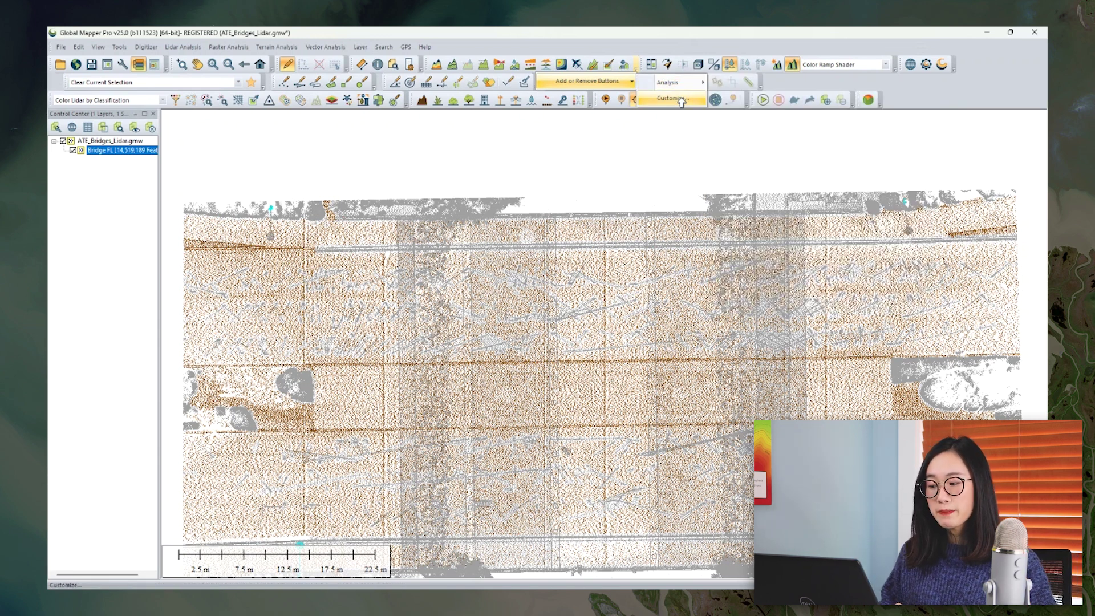
{"action": "left_click", "coordinate": [682, 99]}
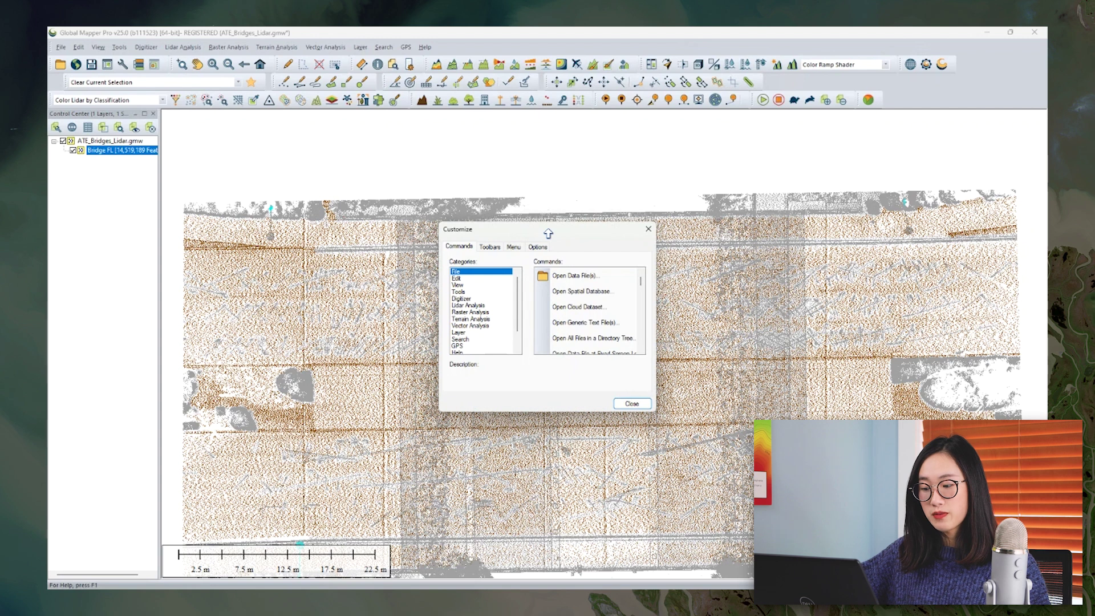
Step: Uncheck Analysis, Animate, Digitizer (Advanced), GeoCalc, GPS, MangoMap; check Lidar (Automatic Classification)
{"action": "left_click", "coordinate": [490, 247]}
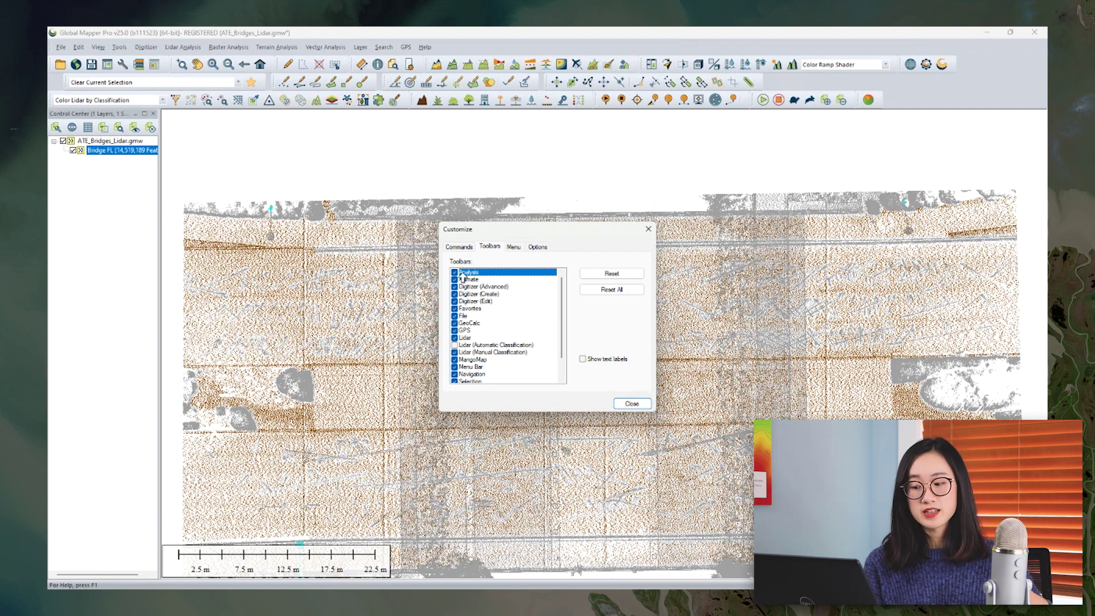
{"action": "left_click", "coordinate": [462, 274]}
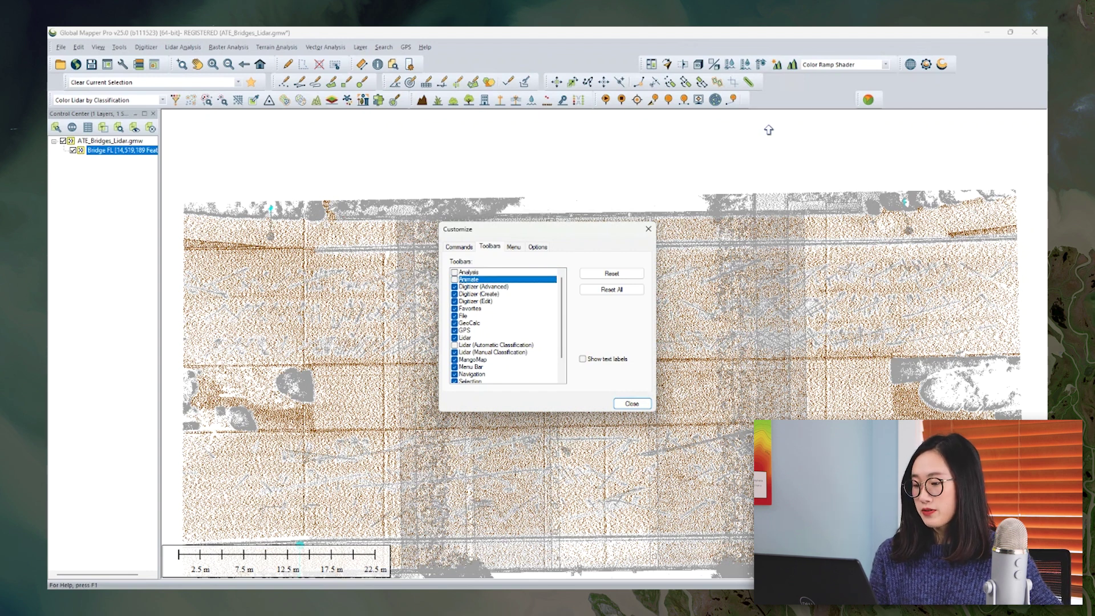
{"action": "left_click", "coordinate": [462, 287]}
{"action": "left_click", "coordinate": [463, 302]}
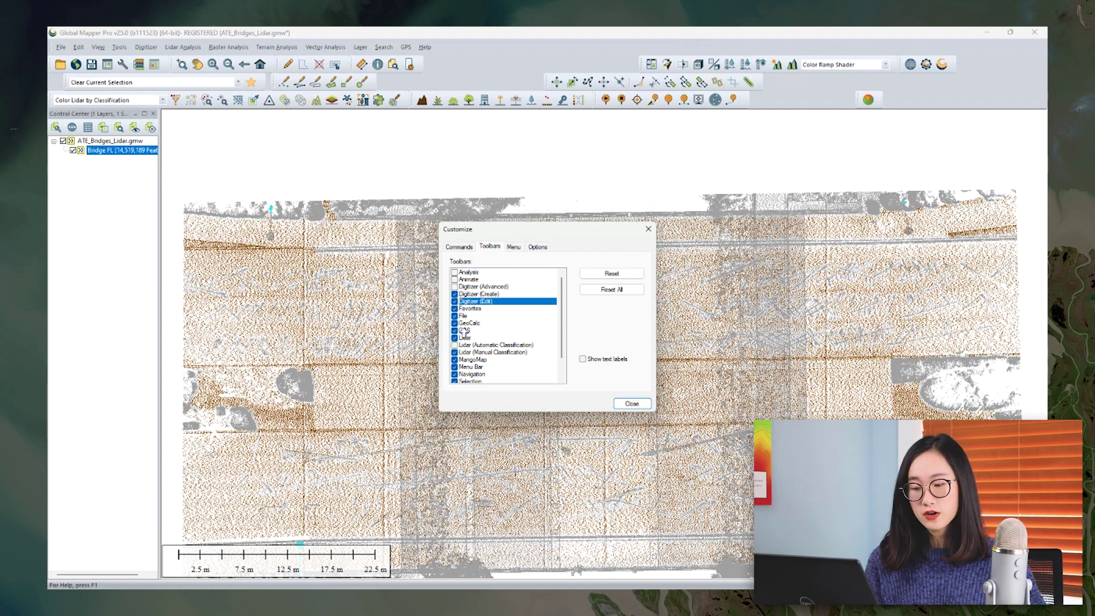
{"action": "left_click", "coordinate": [455, 323]}
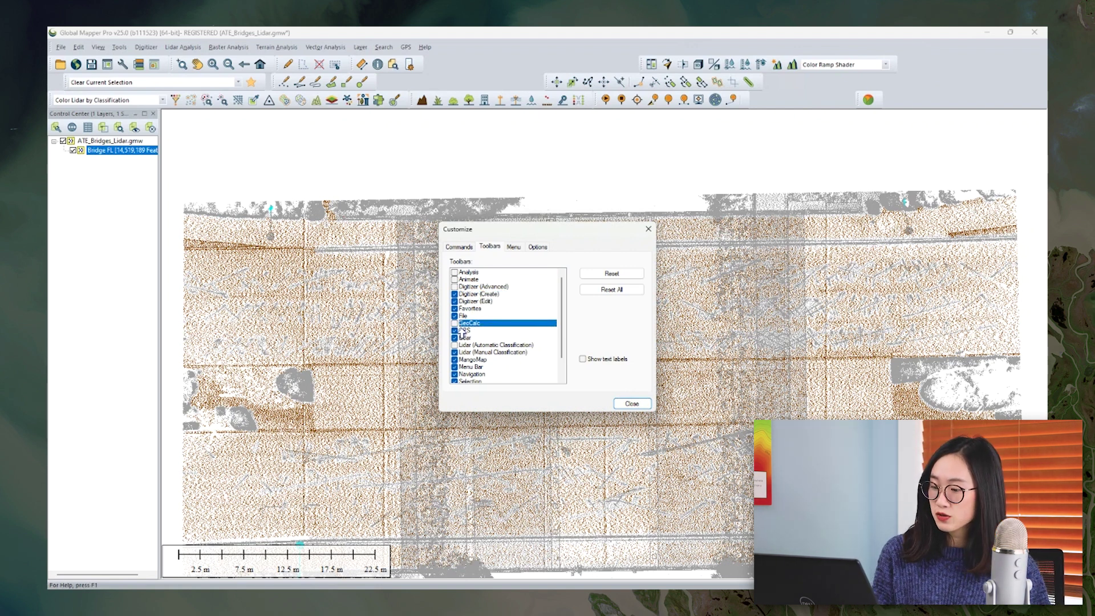
{"action": "left_click", "coordinate": [462, 333]}
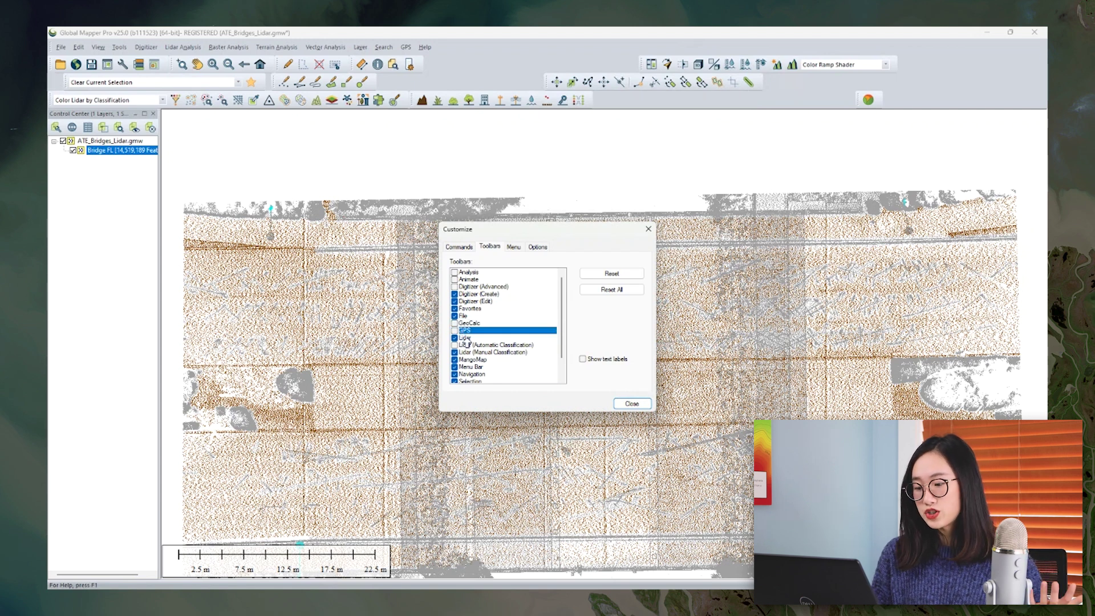
{"action": "scroll", "coordinate": [467, 340], "scroll_direction": "down", "scroll_amount": 1}
{"action": "left_click", "coordinate": [456, 323]}
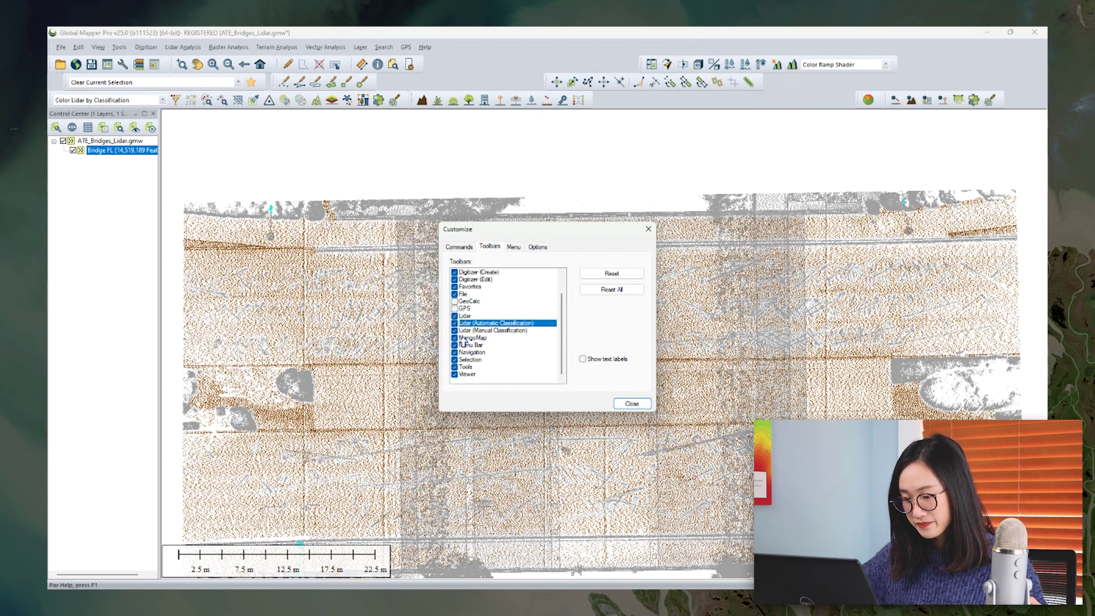
{"action": "left_click", "coordinate": [473, 331]}
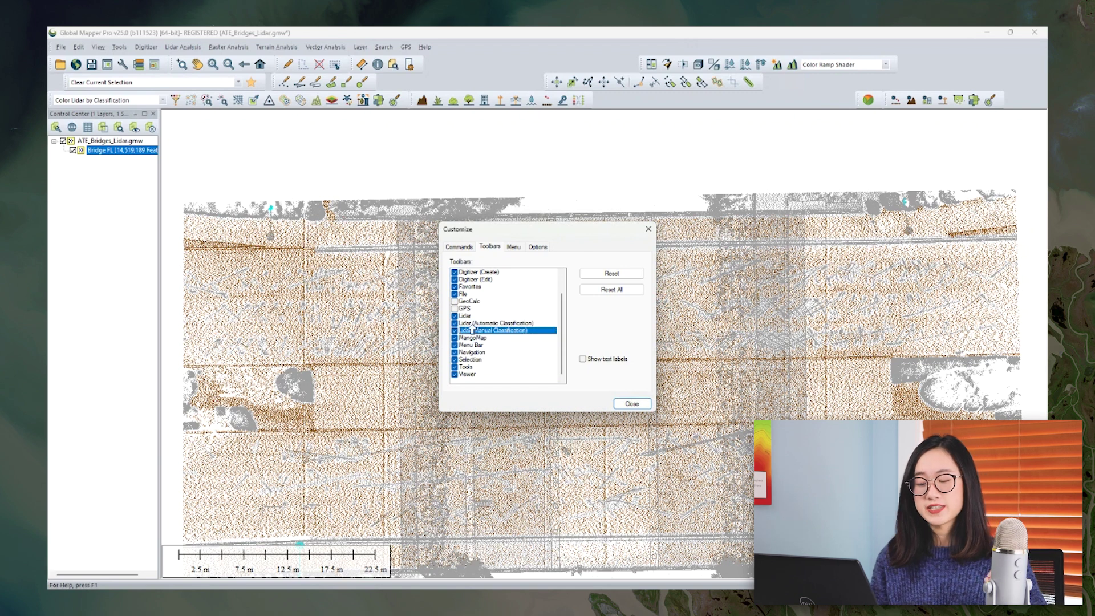
{"action": "left_click", "coordinate": [463, 338]}
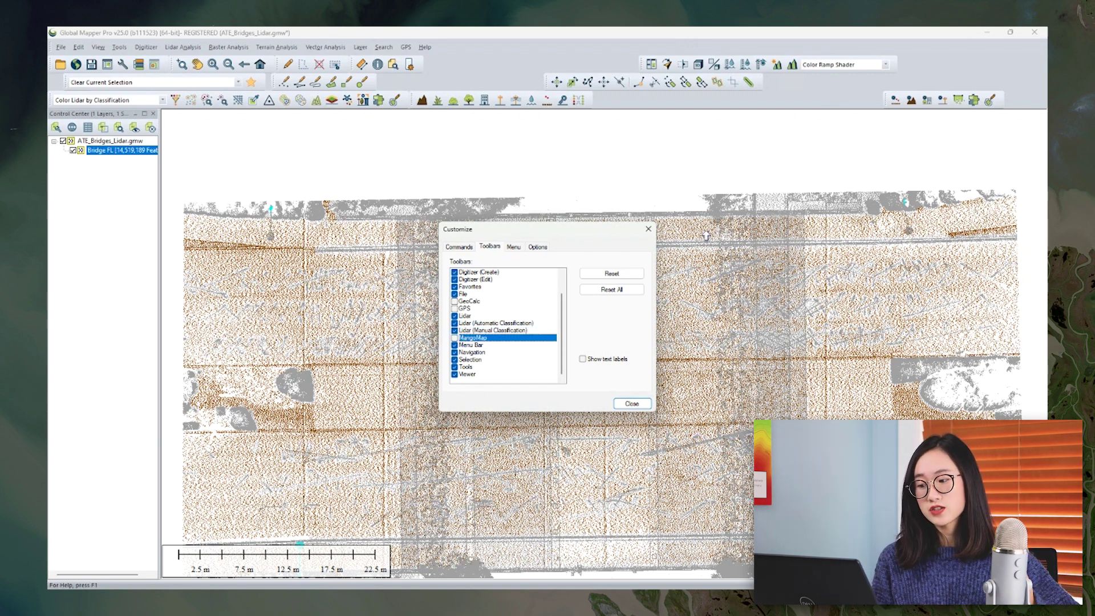
{"action": "left_click", "coordinate": [632, 404]}
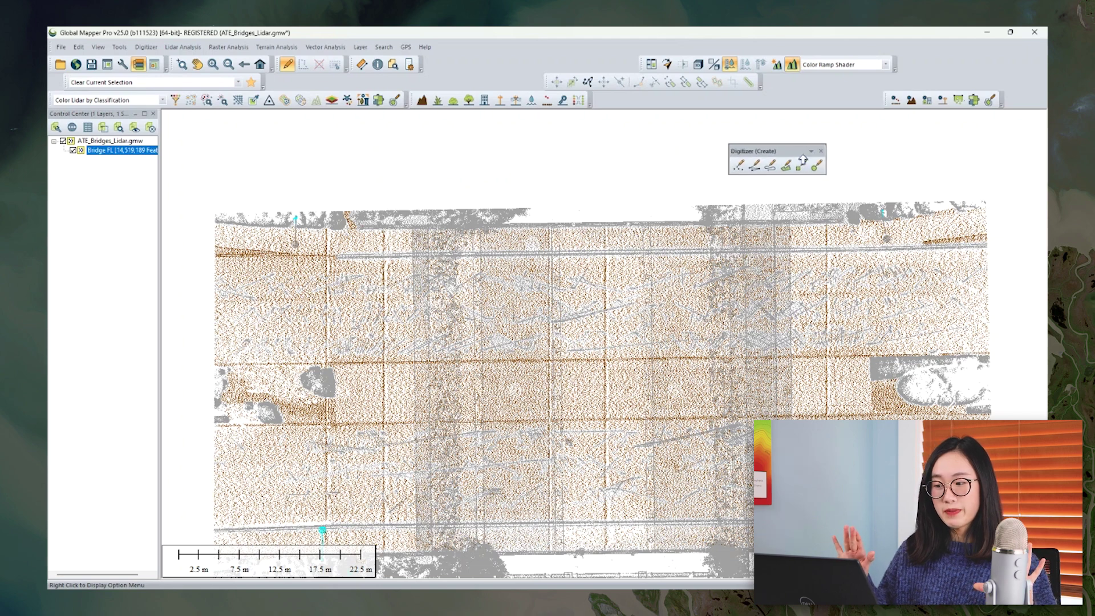
Step: Dock Digitizer (Create) vertically on the right; float Digitizer (Edit) and Lidar (Manual Classification)
{"action": "left_click_drag", "start_coordinate": [991, 137], "coordinate": [1038, 122]}
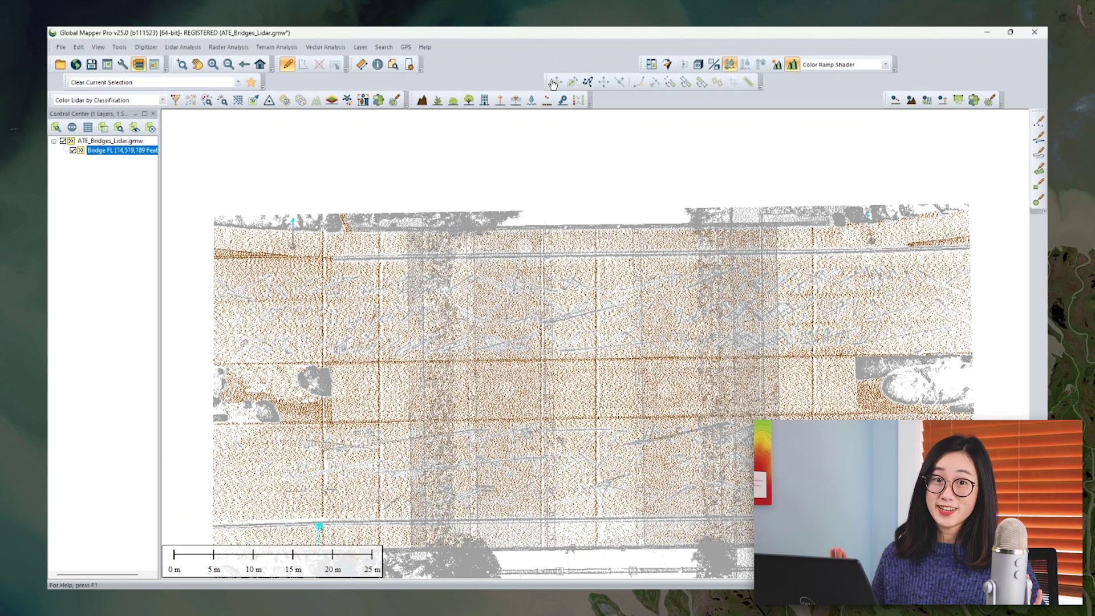
{"action": "mouse_move", "coordinate": [546, 81]}
{"action": "left_mouse_down"}
{"action": "mouse_move", "coordinate": [688, 156]}
{"action": "mouse_move", "coordinate": [1040, 239]}
{"action": "left_mouse_up"}
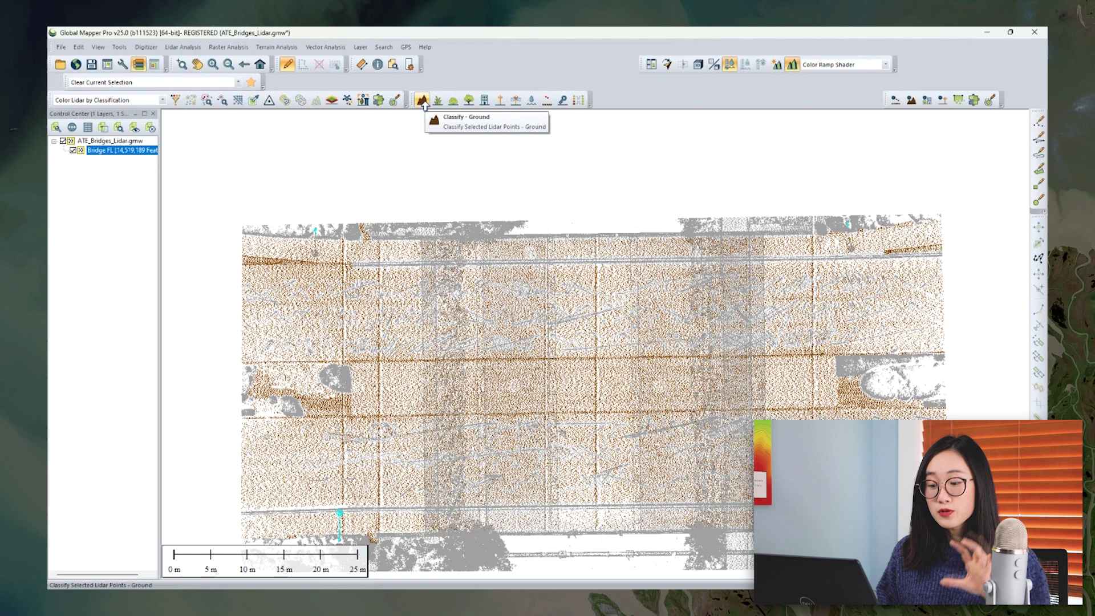
{"action": "left_click_drag", "start_coordinate": [409, 101], "coordinate": [50, 157]}
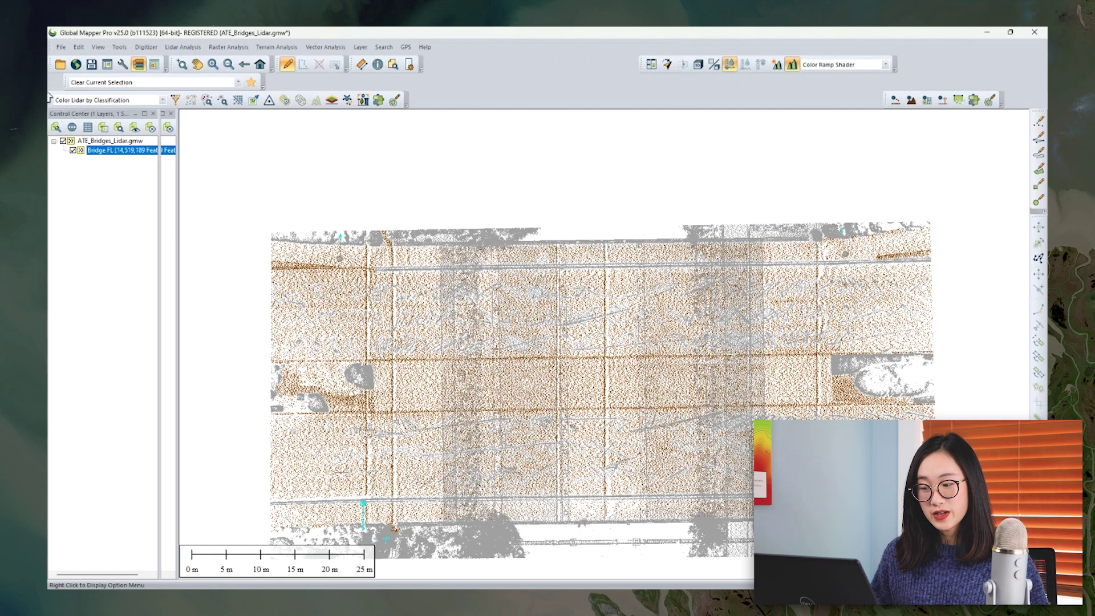
Step: Dock Lidar (Automatic Classification) and Clear Current Selection on the left; shift Color Ramp Shader left
{"action": "left_click_drag", "start_coordinate": [50, 157], "coordinate": [50, 97]}
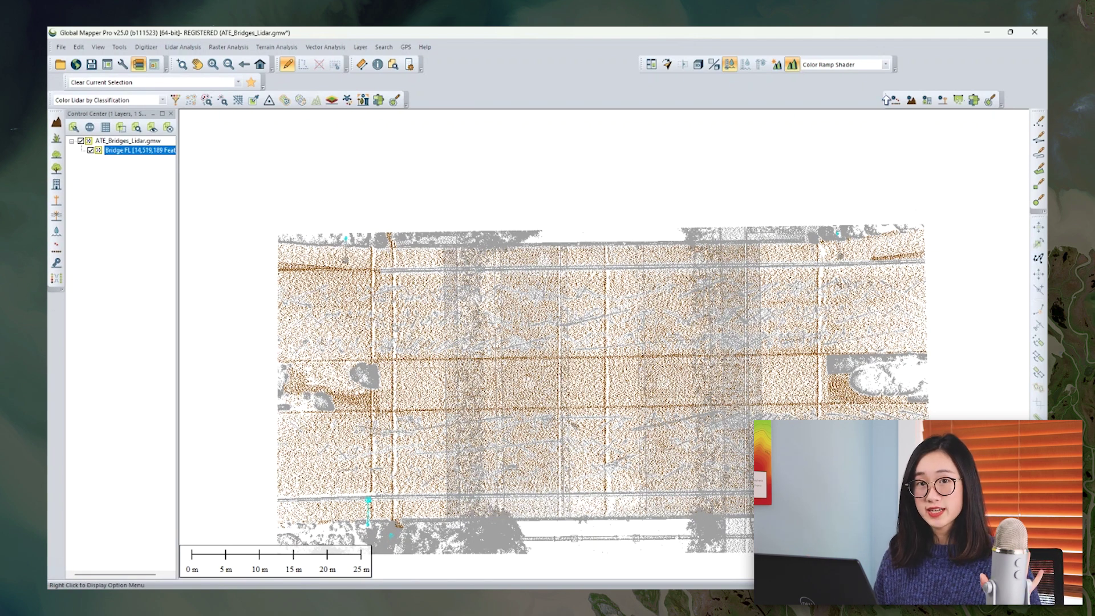
{"action": "left_click_drag", "start_coordinate": [883, 100], "coordinate": [585, 165]}
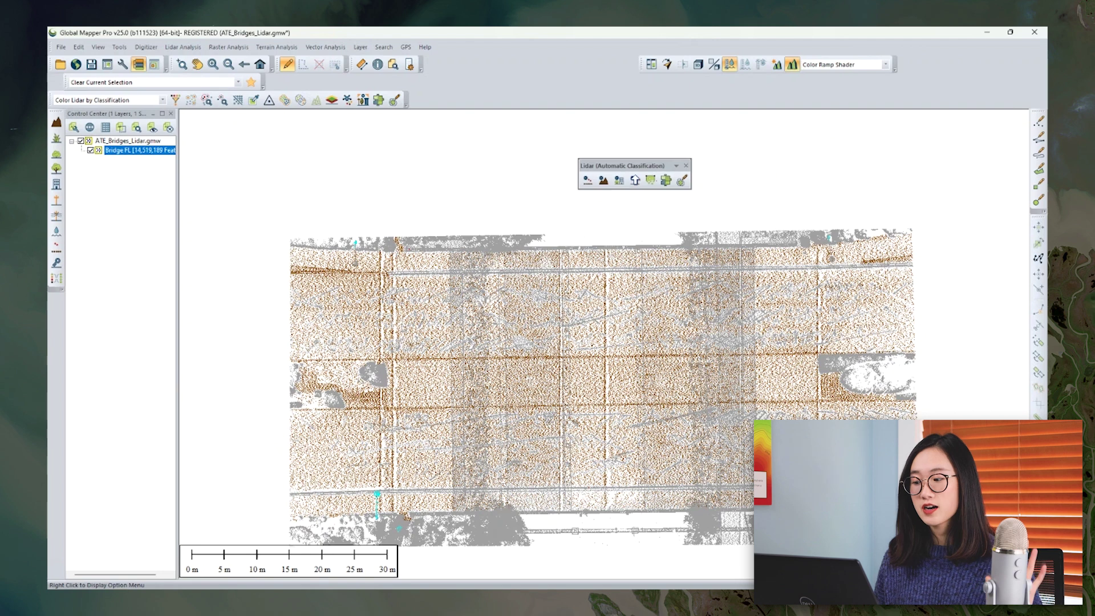
{"action": "left_click_drag", "start_coordinate": [585, 166], "coordinate": [50, 291]}
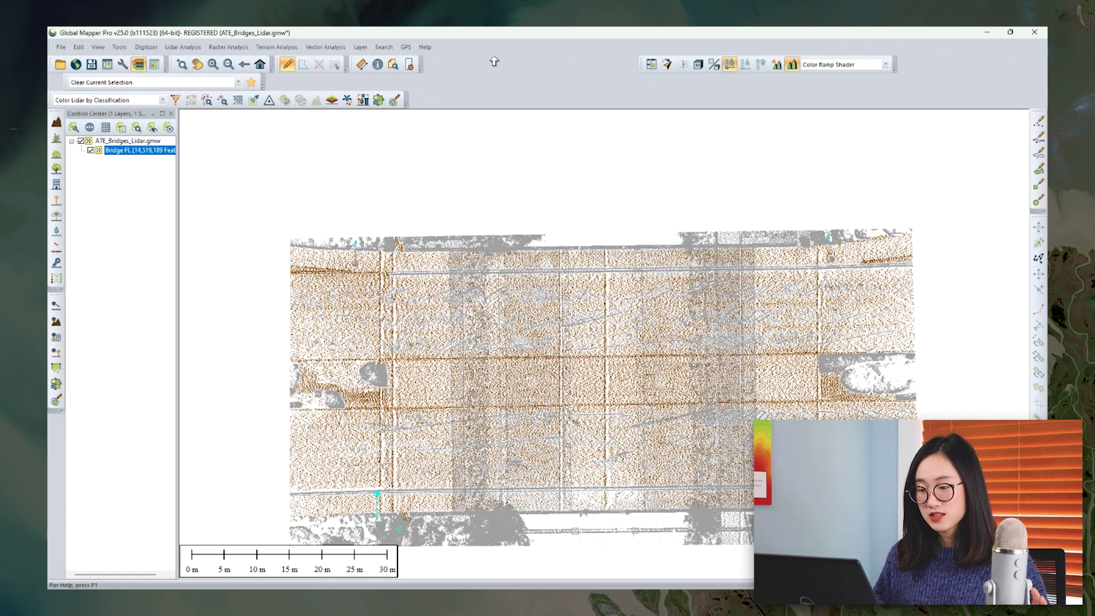
{"action": "left_click_drag", "start_coordinate": [640, 61], "coordinate": [409, 60]}
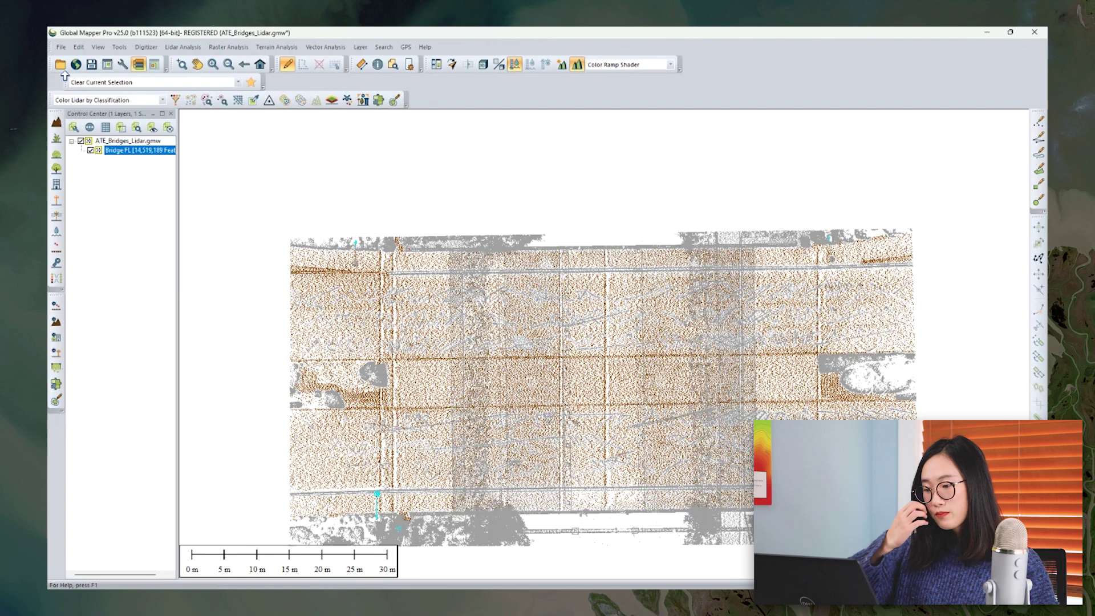
{"action": "left_click_drag", "start_coordinate": [64, 86], "coordinate": [50, 418]}
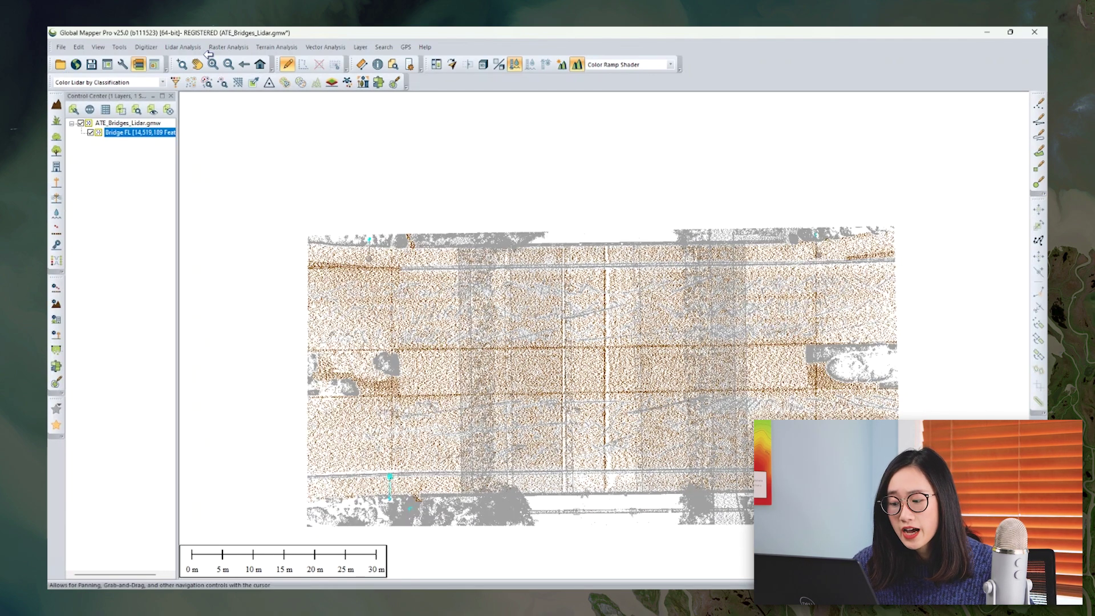
Step: Keep lidar coloured by classification and move the colouring toolbar into the left dock
{"action": "left_click", "coordinate": [106, 84]}
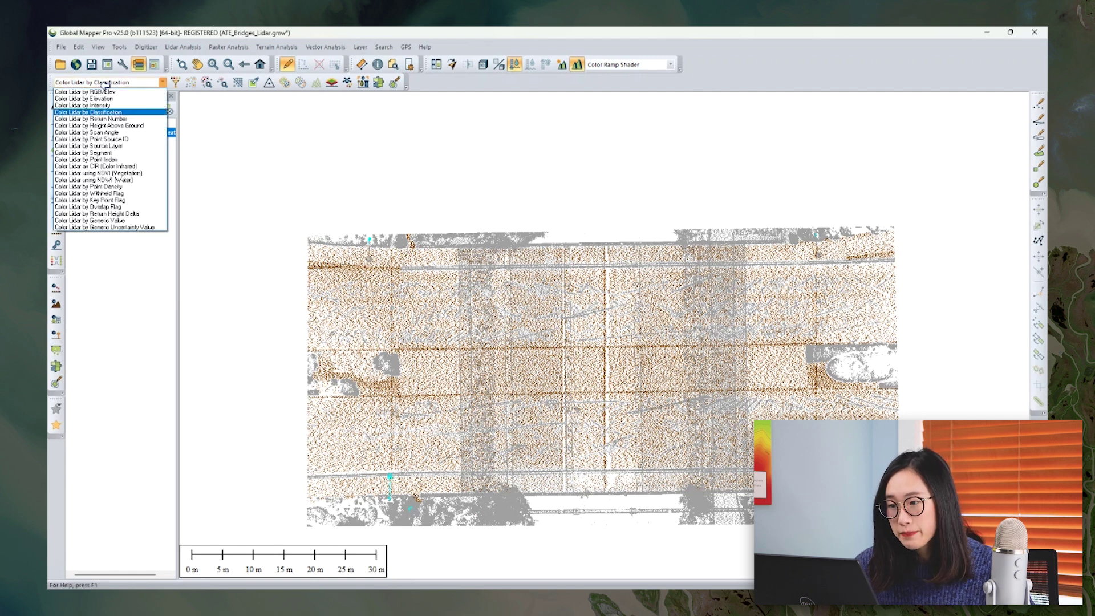
{"action": "left_click", "coordinate": [106, 84]}
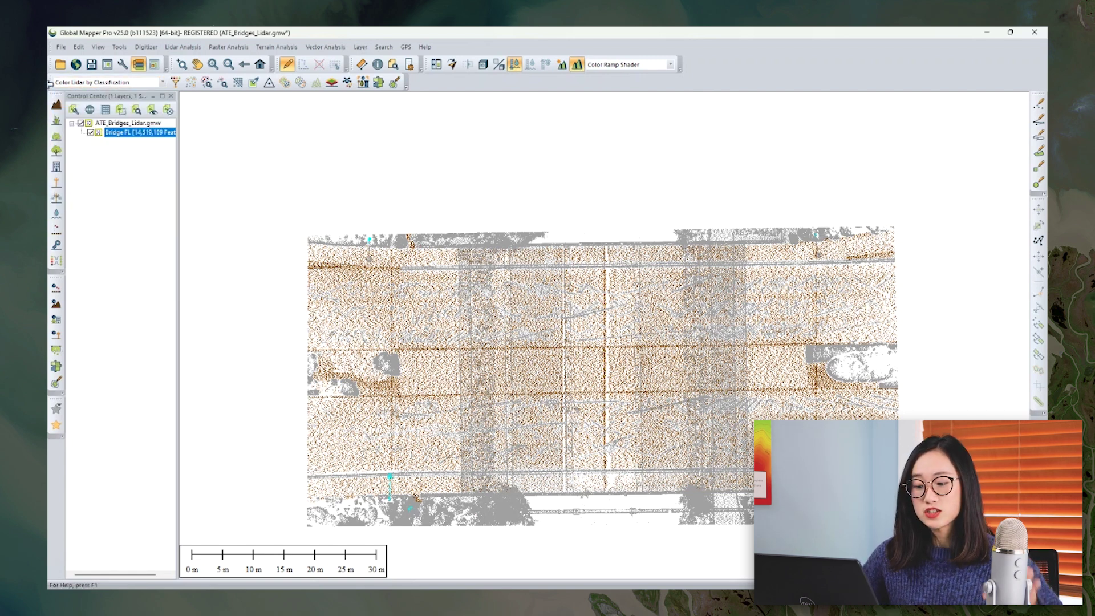
{"action": "left_click_drag", "start_coordinate": [50, 84], "coordinate": [57, 128]}
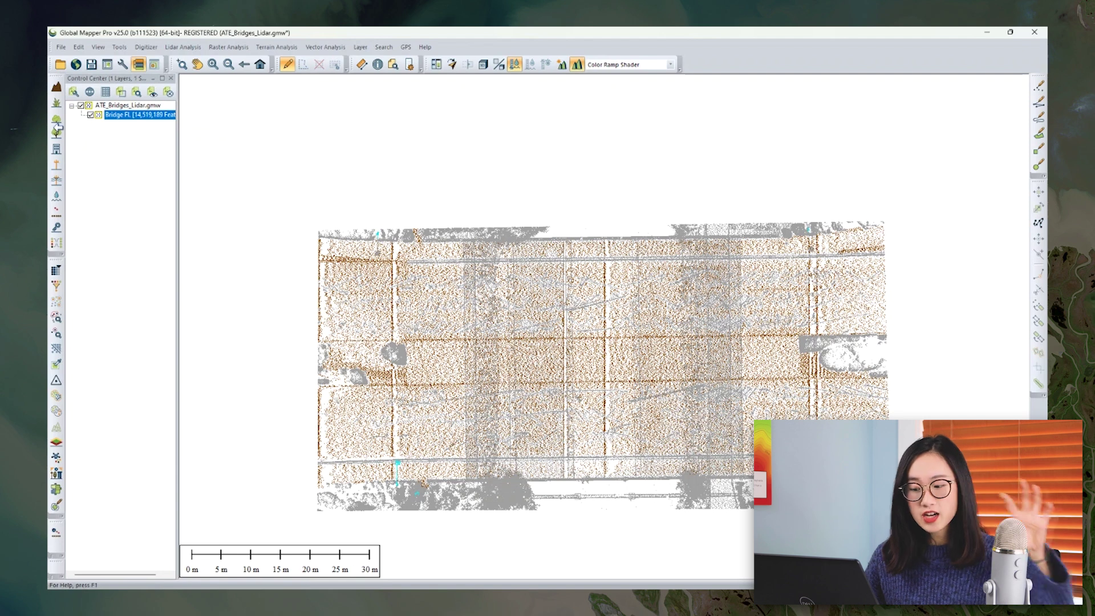
{"action": "left_click", "coordinate": [57, 270]}
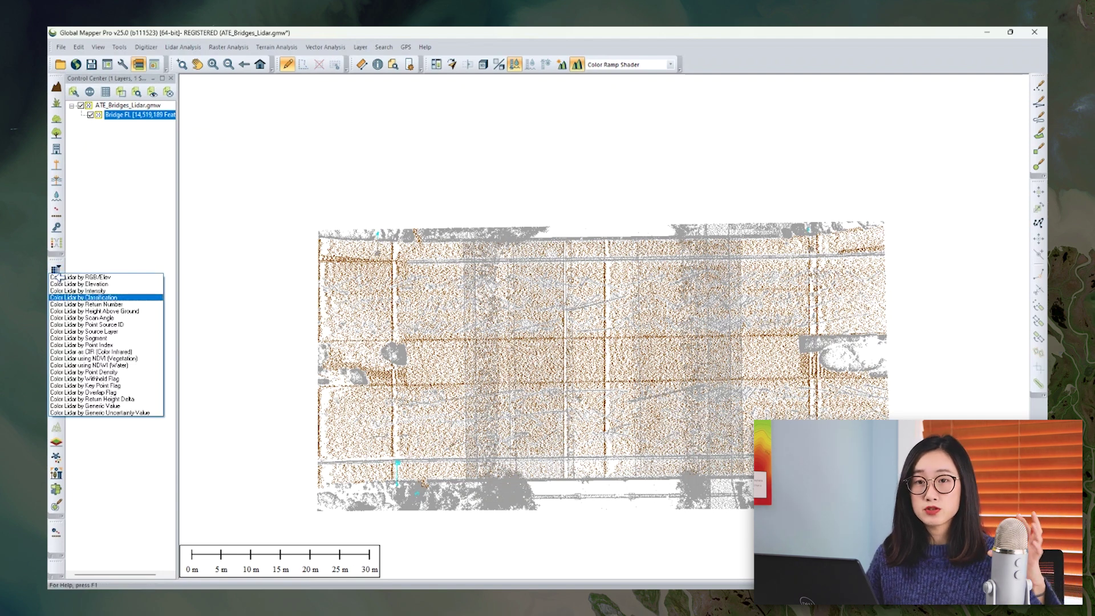
{"action": "left_click", "coordinate": [57, 269]}
Step: Dock the Lidar toolbar atop the left dock; move Color Lidar by Classification to the top row
{"action": "left_click_drag", "start_coordinate": [55, 256], "coordinate": [681, 63]}
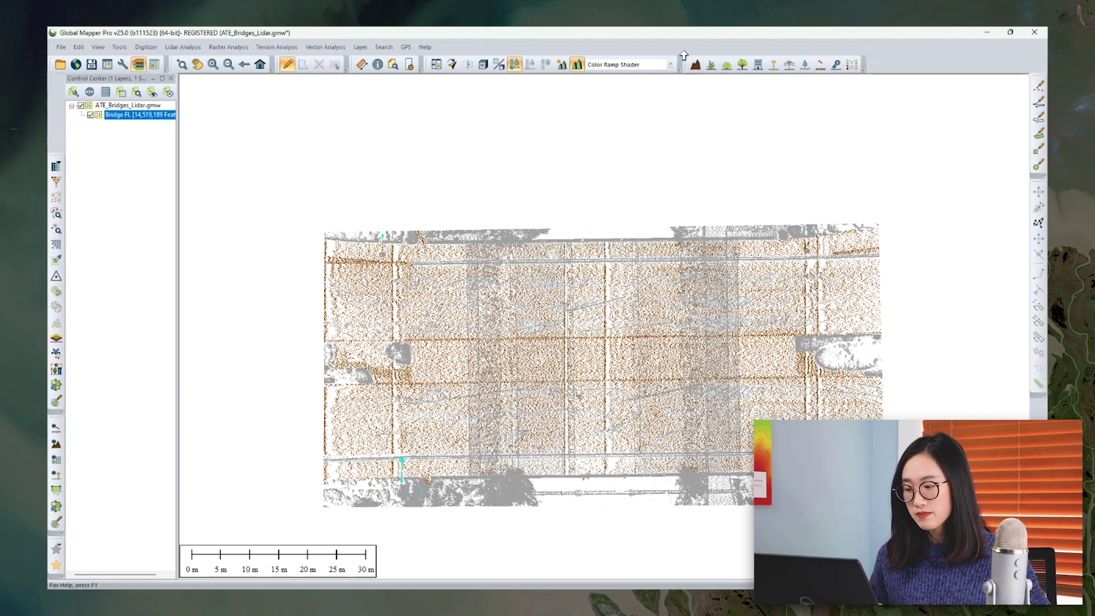
{"action": "left_click_drag", "start_coordinate": [682, 65], "coordinate": [56, 83]}
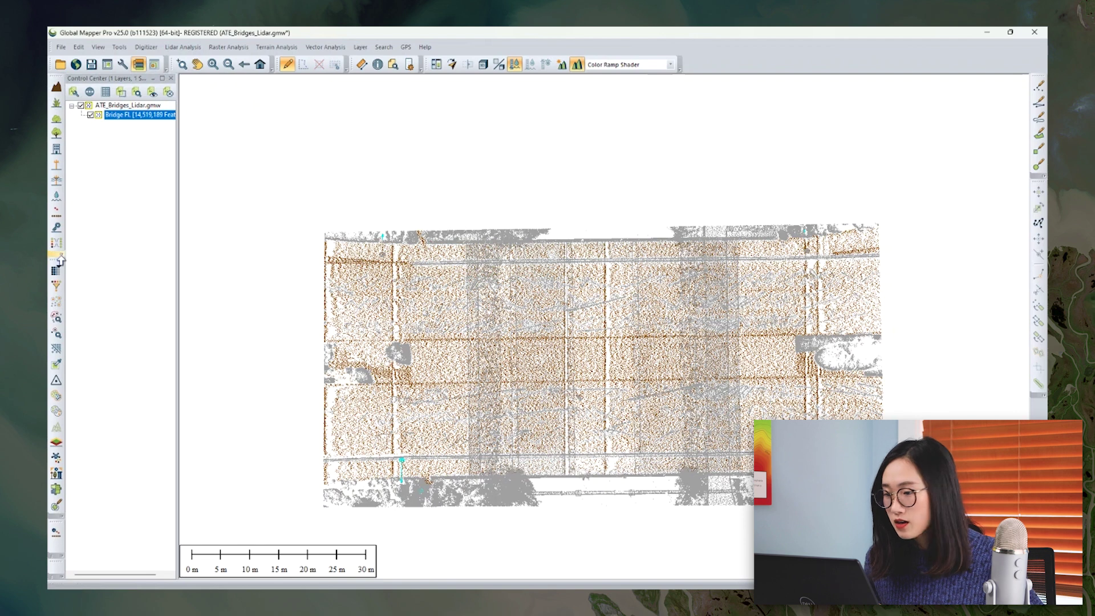
{"action": "left_click_drag", "start_coordinate": [56, 255], "coordinate": [654, 57]}
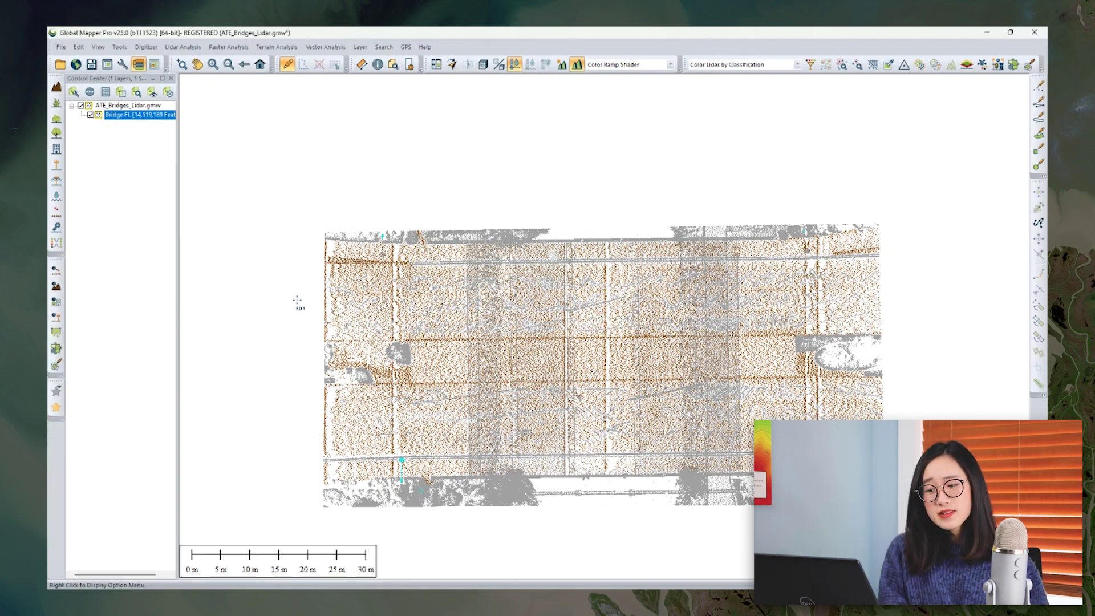
Step: Fit the full bridge dataset to the view and add Path Profile/LOS to the Favorites toolbar
{"action": "left_click", "coordinate": [263, 65]}
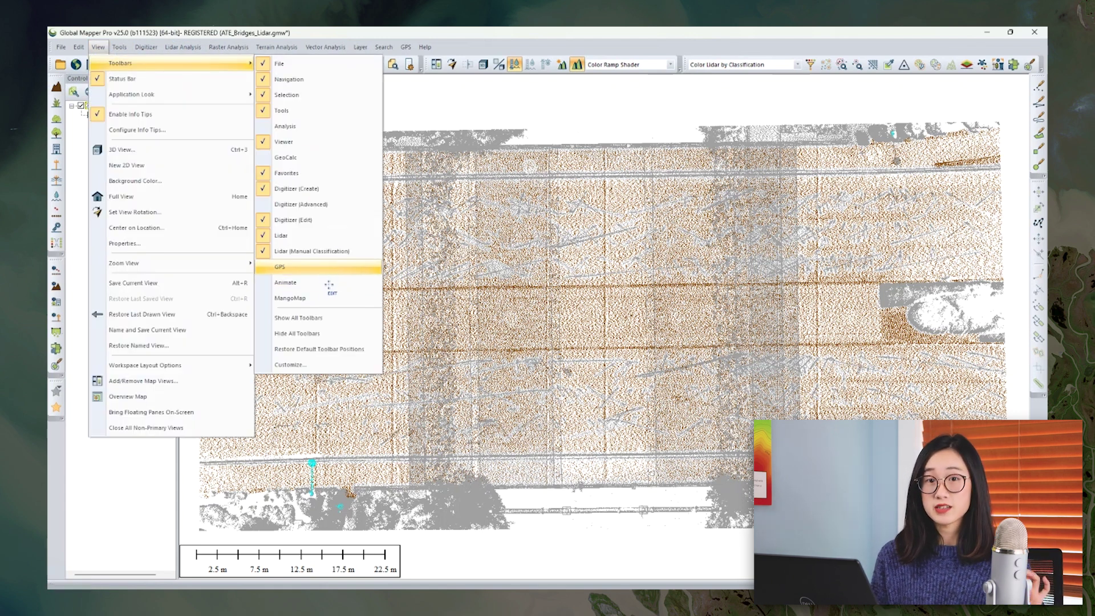
{"action": "left_click", "coordinate": [308, 365]}
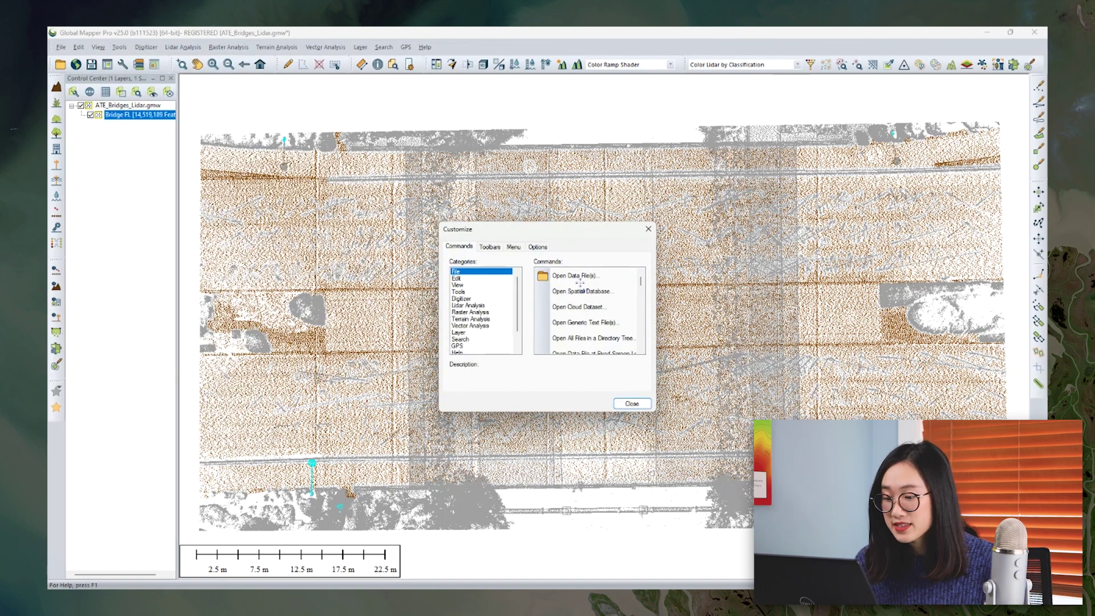
{"action": "mouse_move", "coordinate": [641, 281]}
{"action": "left_mouse_down"}
{"action": "mouse_move", "coordinate": [640, 349]}
{"action": "mouse_move", "coordinate": [641, 279]}
{"action": "left_mouse_up"}
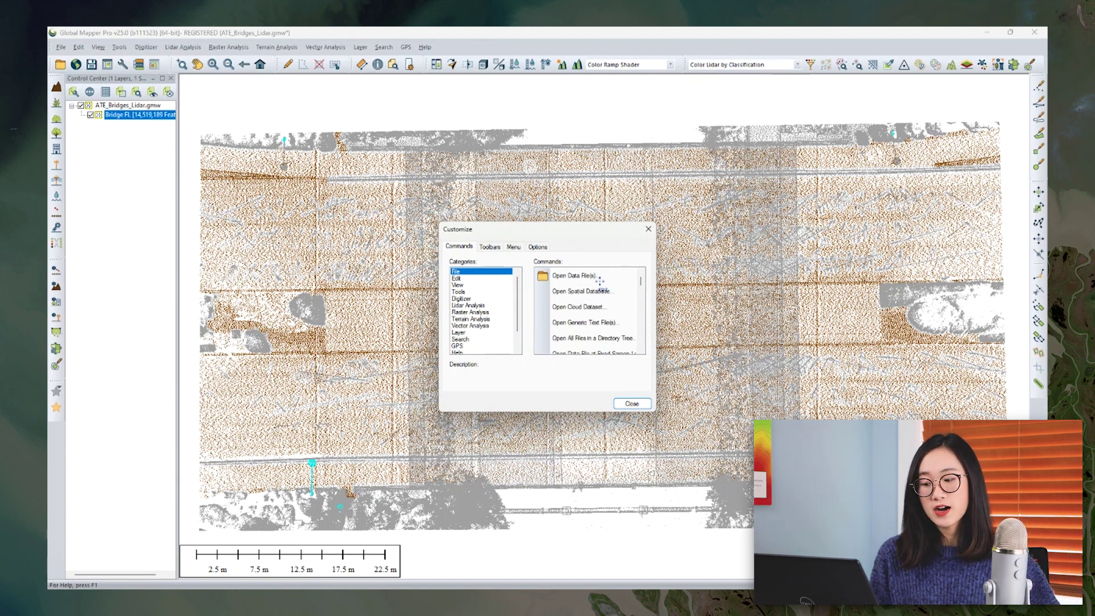
{"action": "left_click", "coordinate": [594, 277]}
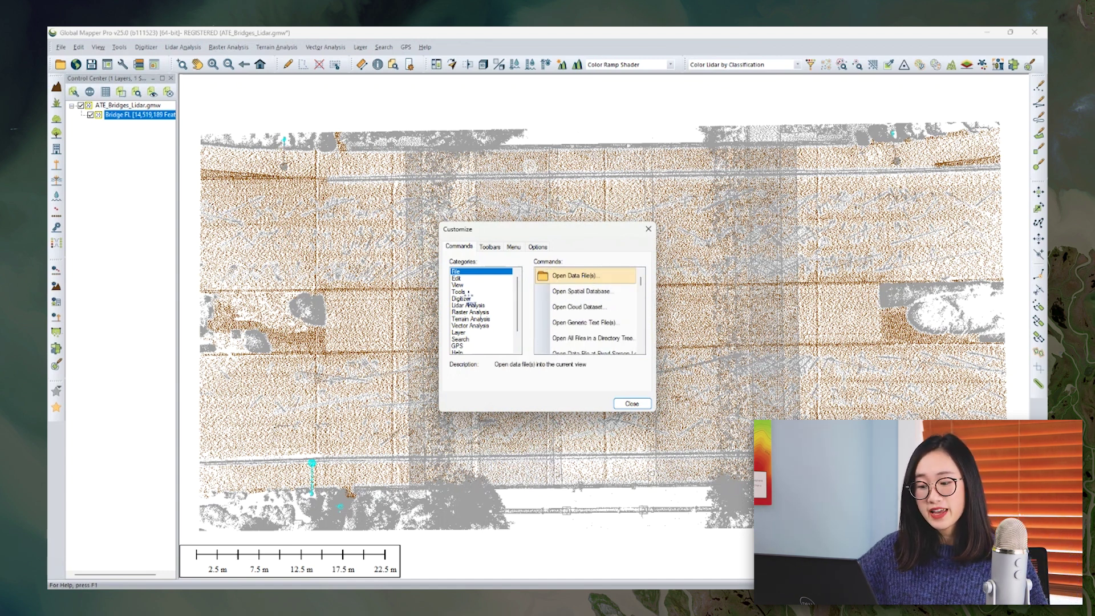
{"action": "left_click", "coordinate": [465, 292]}
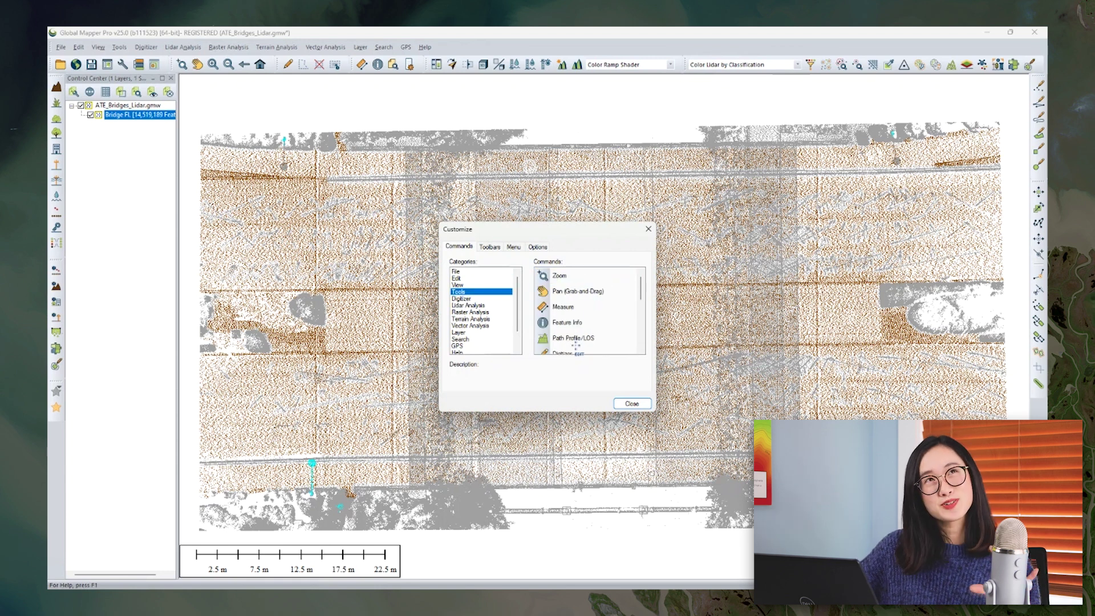
{"action": "left_click", "coordinate": [576, 343]}
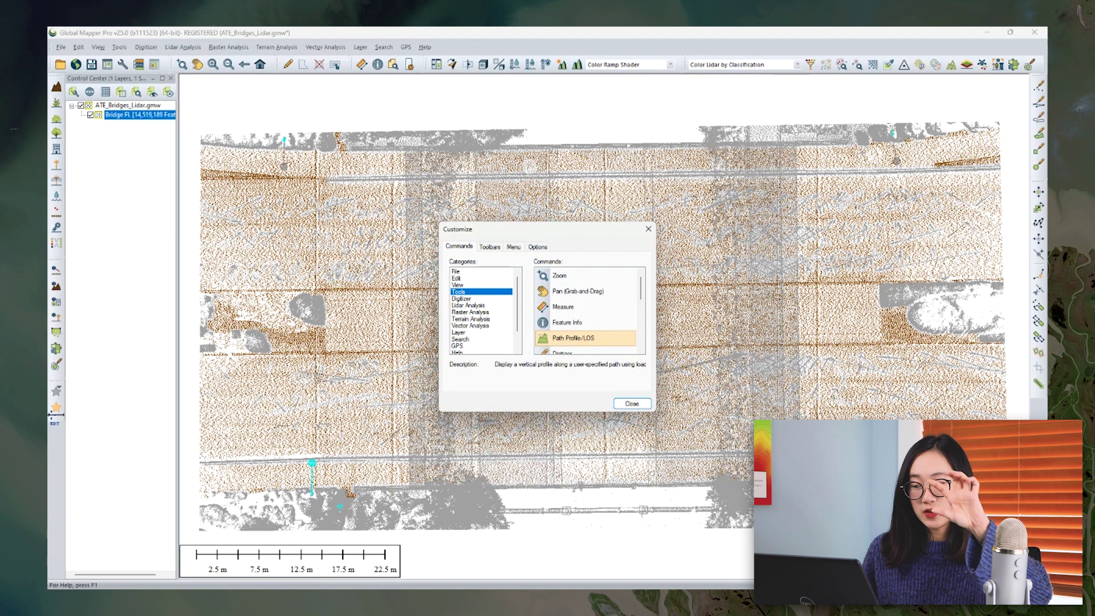
{"action": "left_click_drag", "start_coordinate": [59, 417], "coordinate": [57, 422]}
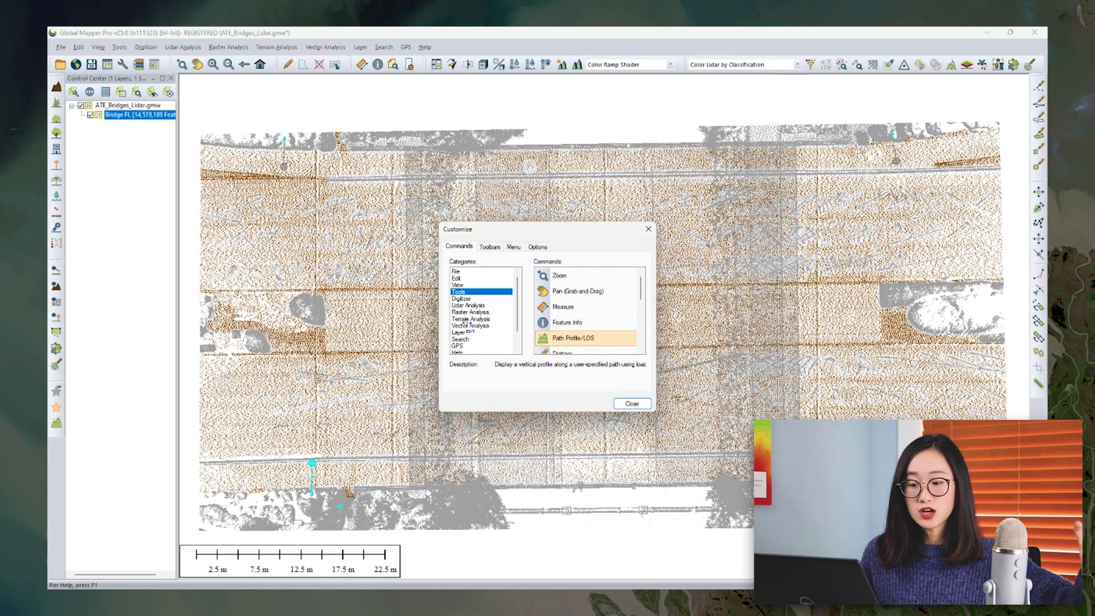
Step: Browse the Lidar Analysis, Search and Raster Analysis command categories, then close Customize
{"action": "left_click", "coordinate": [468, 305]}
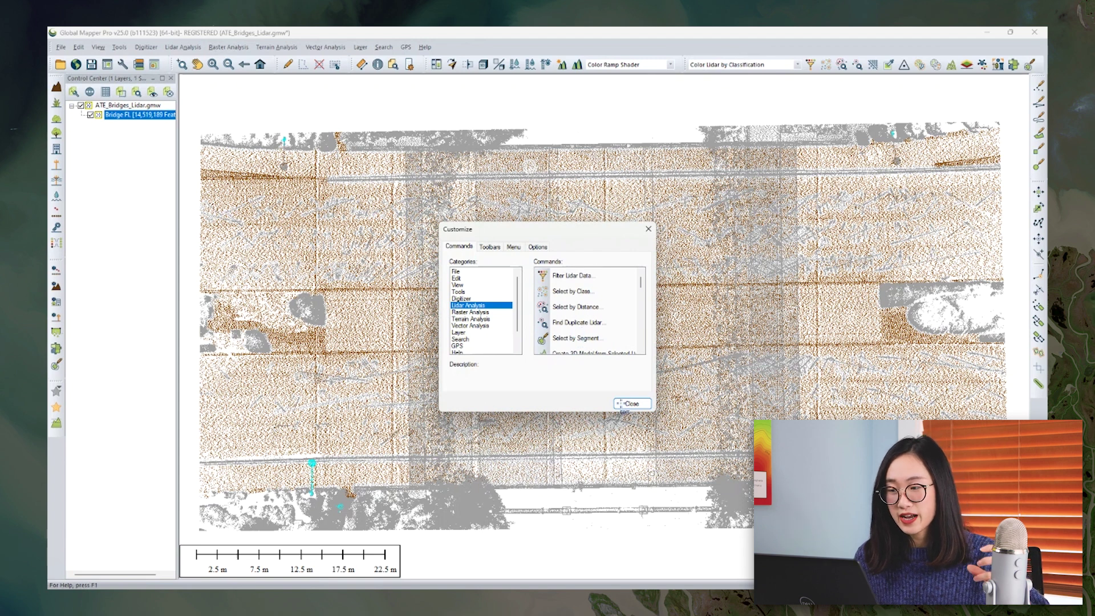
{"action": "scroll", "coordinate": [467, 321], "scroll_direction": "down", "scroll_amount": 1}
{"action": "left_click", "coordinate": [467, 318]}
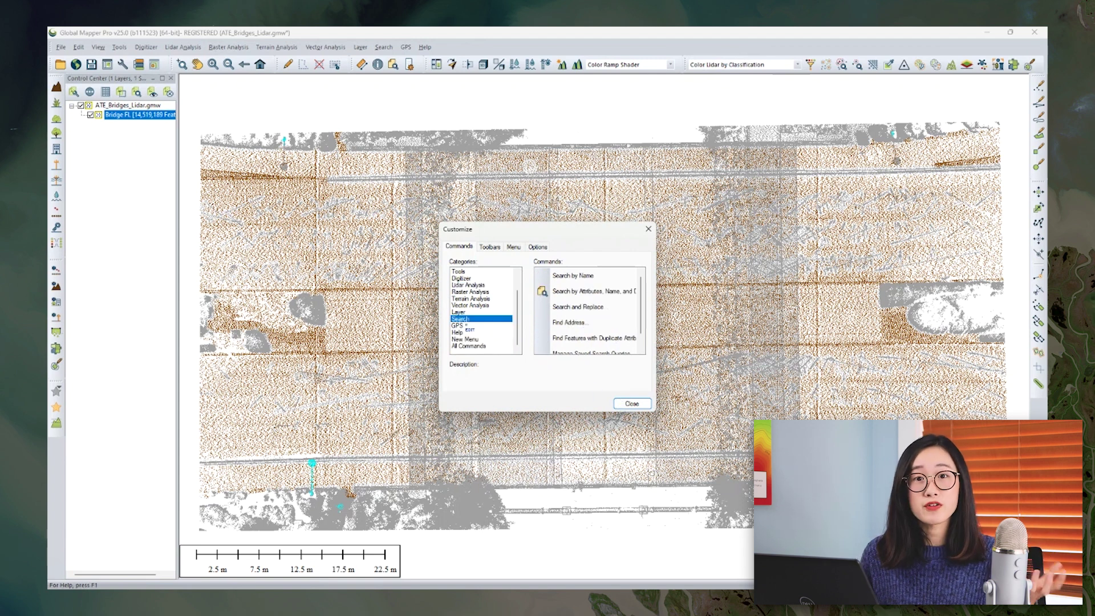
{"action": "left_click", "coordinate": [467, 291]}
{"action": "left_click", "coordinate": [632, 403]}
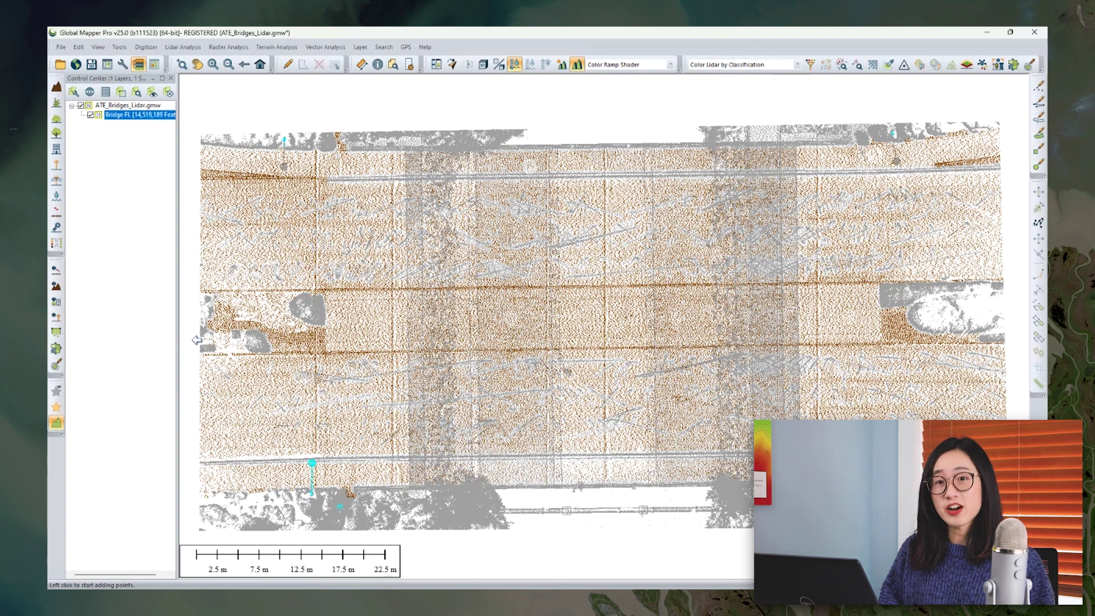
Step: Create a docked 3D path profile across the bridge and step it to a lamp pole
{"action": "left_click", "coordinate": [198, 340]}
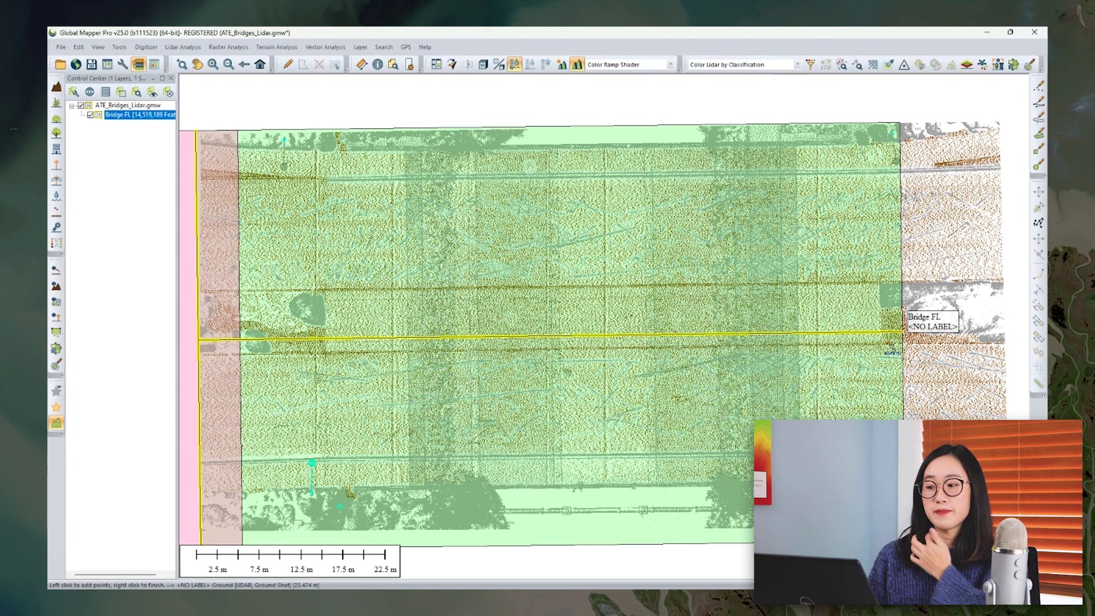
{"action": "right_click", "coordinate": [902, 334]}
{"action": "left_click_drag", "start_coordinate": [620, 364], "coordinate": [605, 346]}
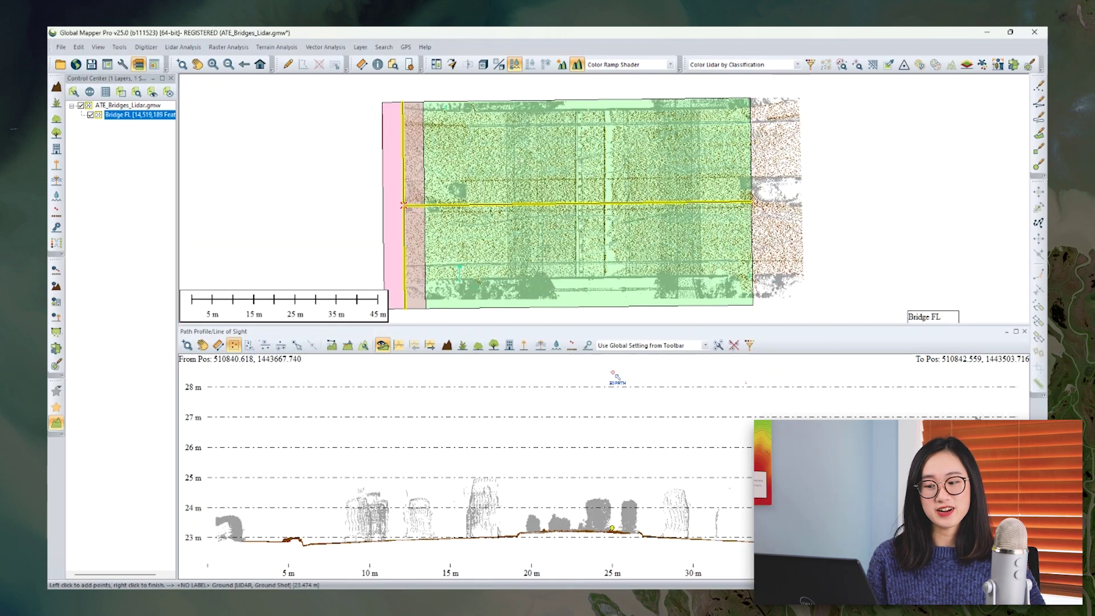
{"action": "left_click", "coordinate": [392, 349]}
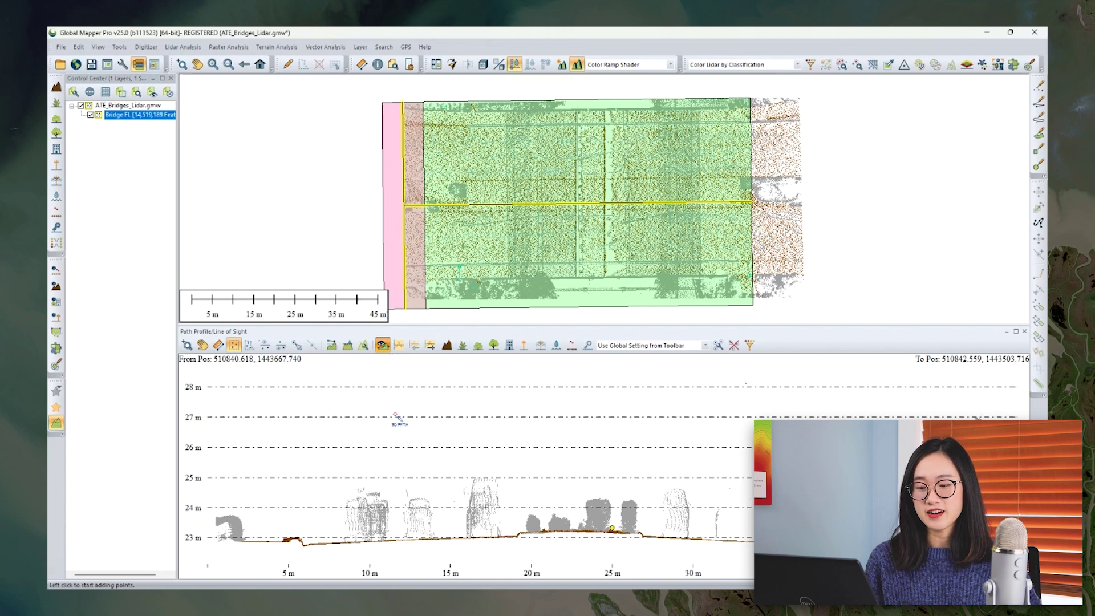
{"action": "left_click", "coordinate": [392, 351]}
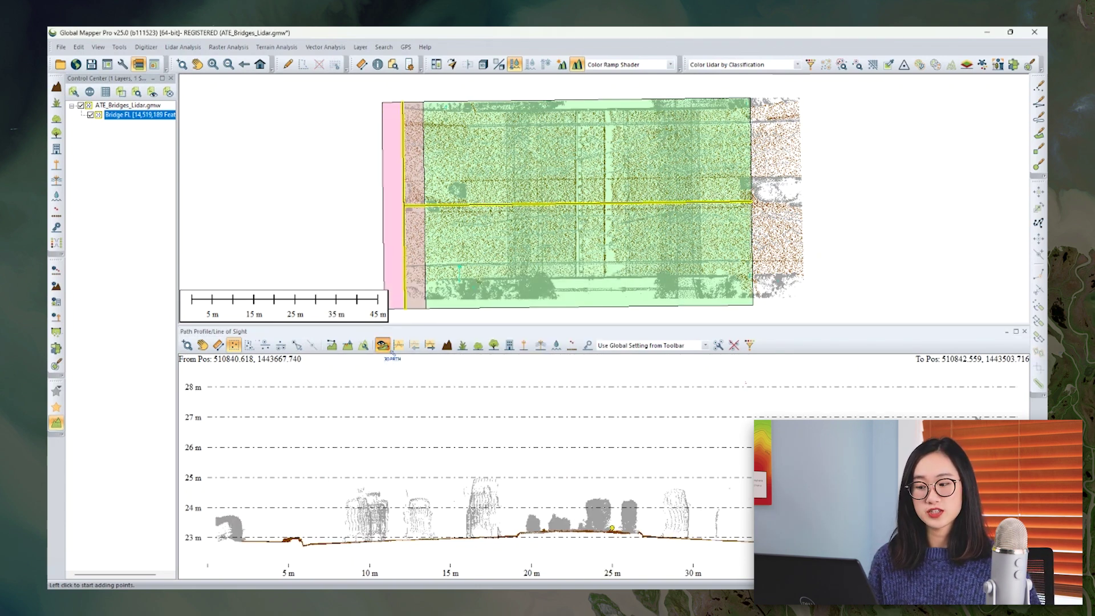
{"action": "left_click", "coordinate": [431, 348]}
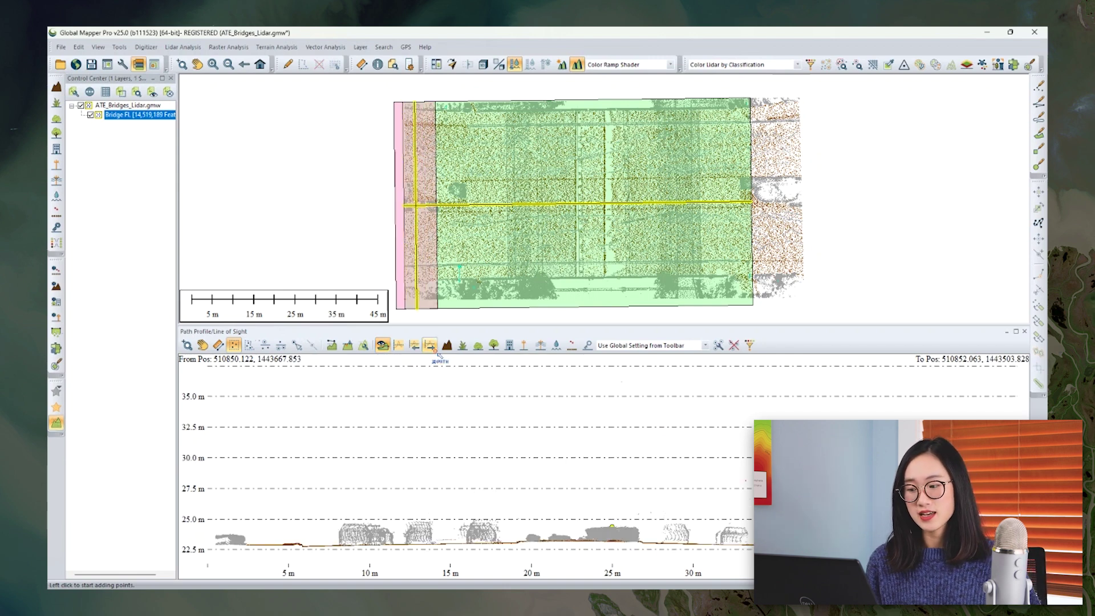
{"action": "left_click", "coordinate": [433, 349]}
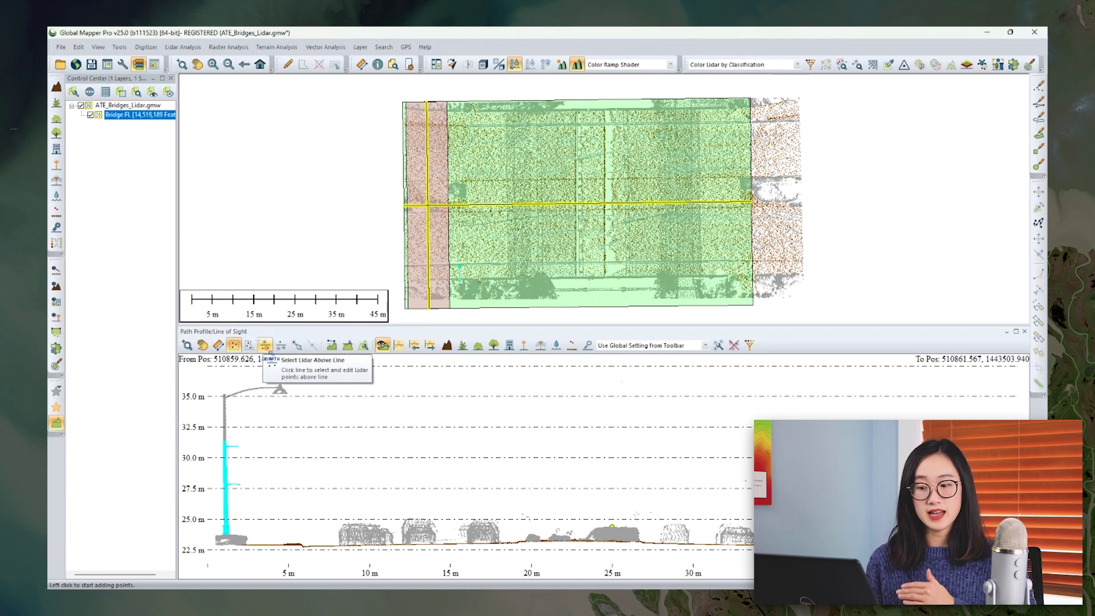
Step: Reclassify the lamp pole's points selected above a line, then drag-select the next pole's top
{"action": "left_click", "coordinate": [267, 348]}
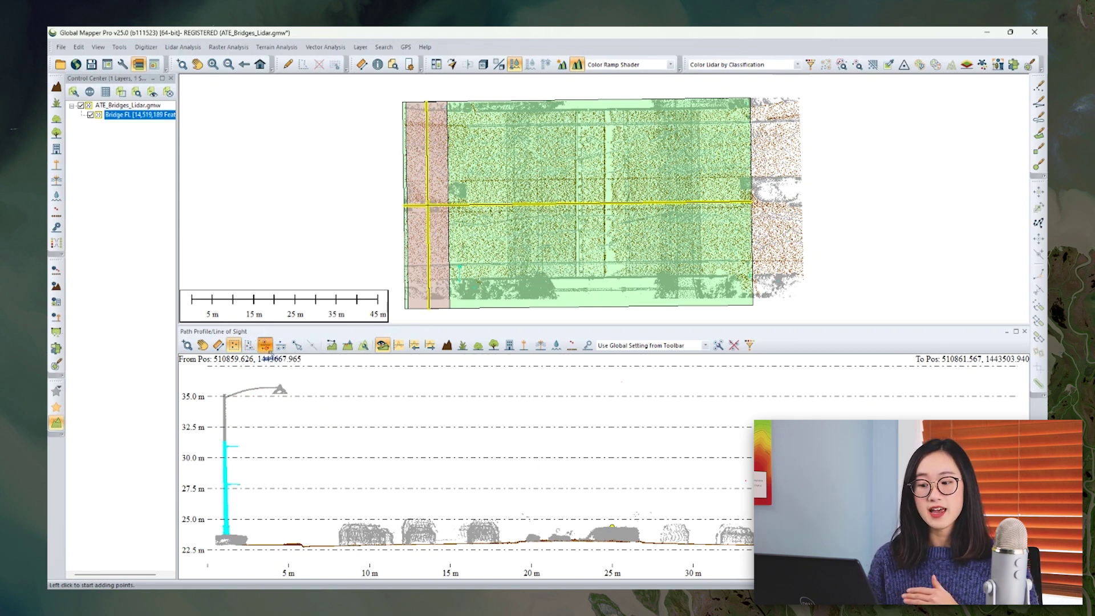
{"action": "double_click", "coordinate": [311, 444]}
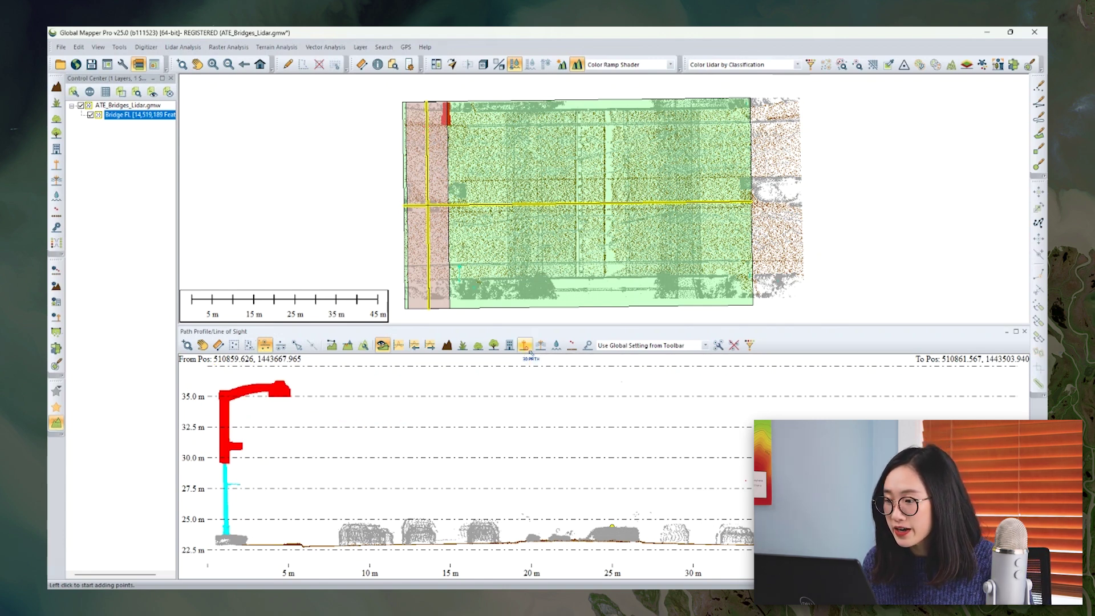
{"action": "left_click", "coordinate": [524, 345]}
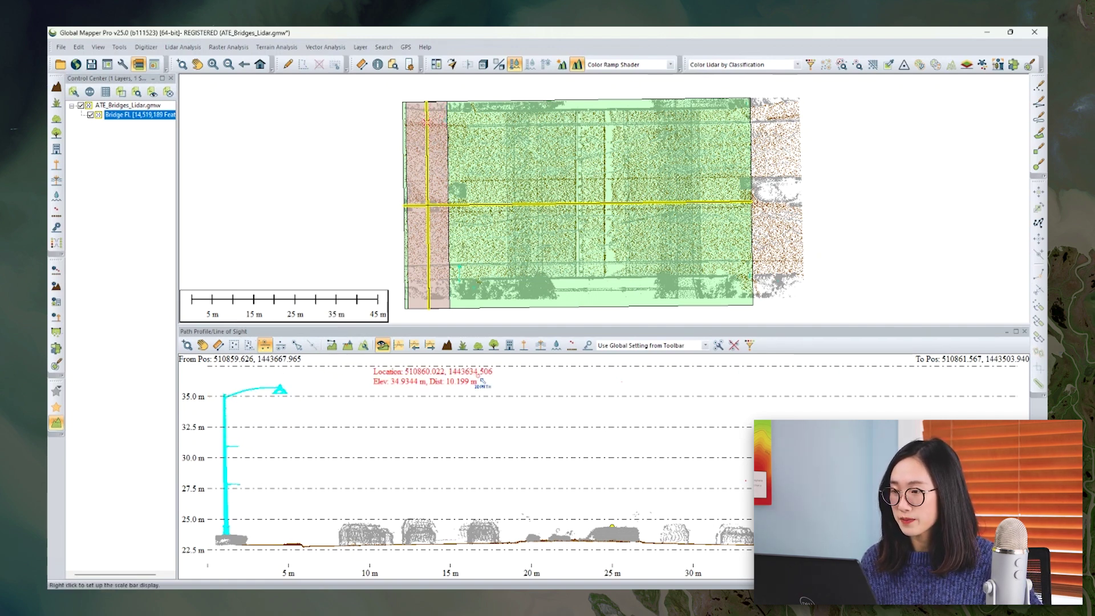
{"action": "left_click", "coordinate": [430, 346]}
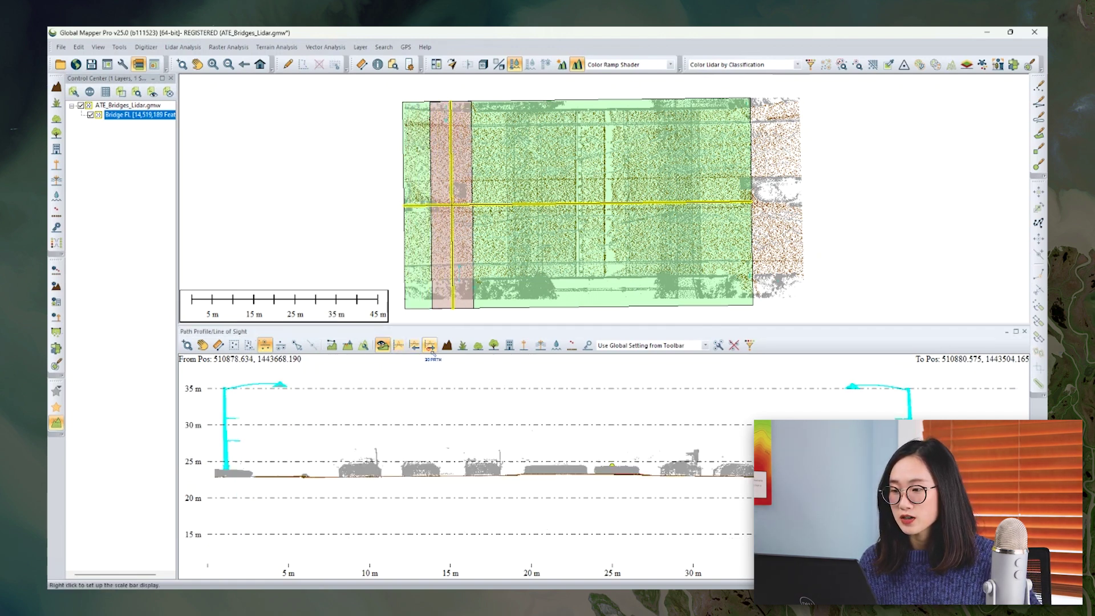
{"action": "left_click_drag", "start_coordinate": [251, 374], "coordinate": [300, 395]}
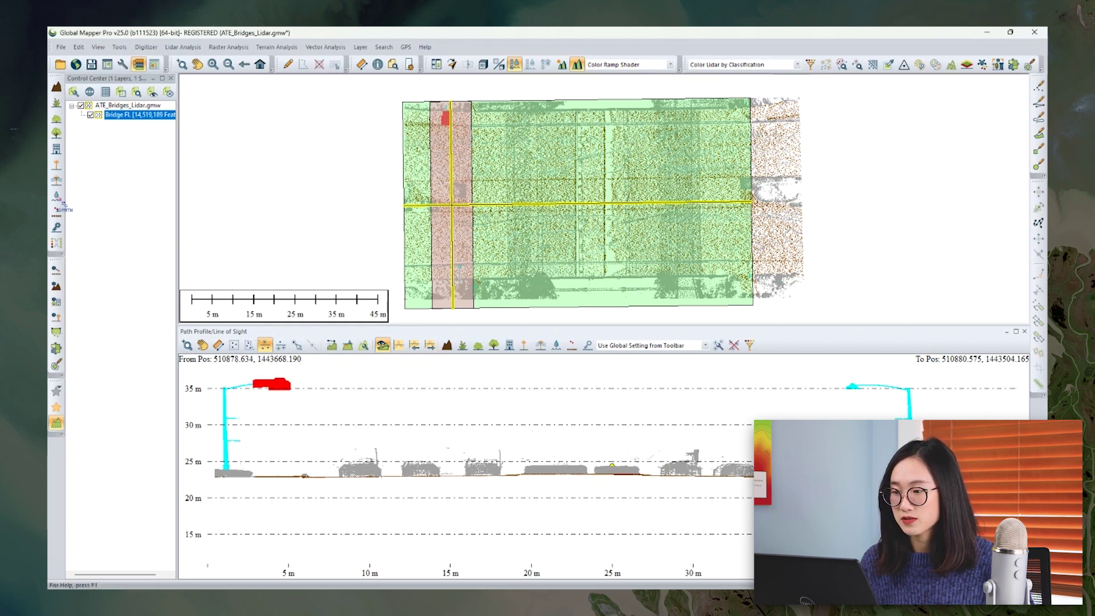
Step: Classify the selected pole-top points, deselect all, and step the profile five times along the bridge
{"action": "left_click", "coordinate": [57, 170]}
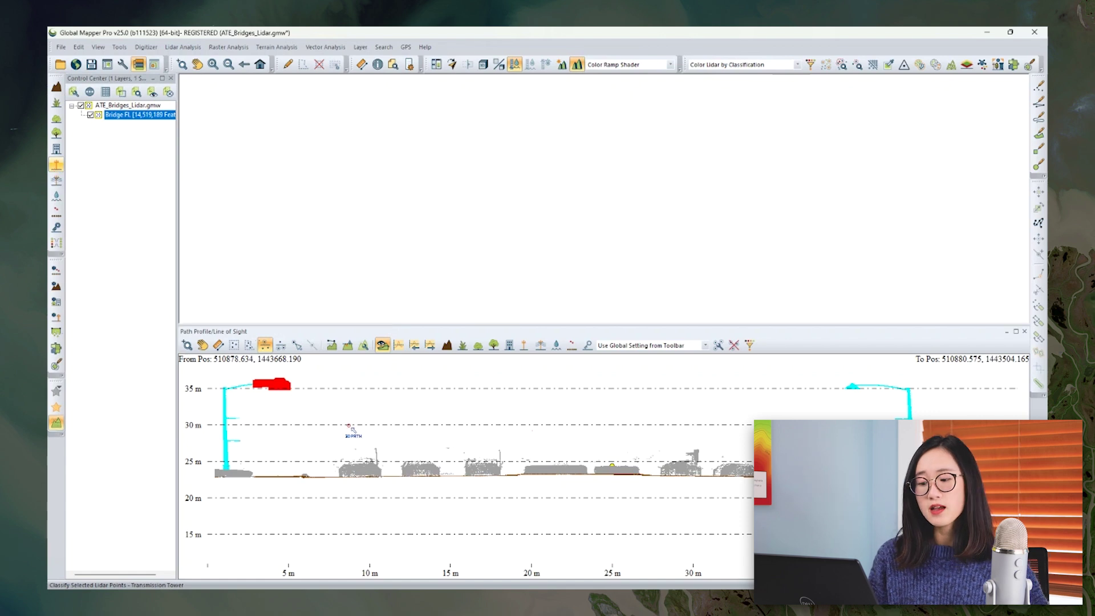
{"action": "left_click", "coordinate": [320, 64]}
{"action": "left_click", "coordinate": [439, 352]}
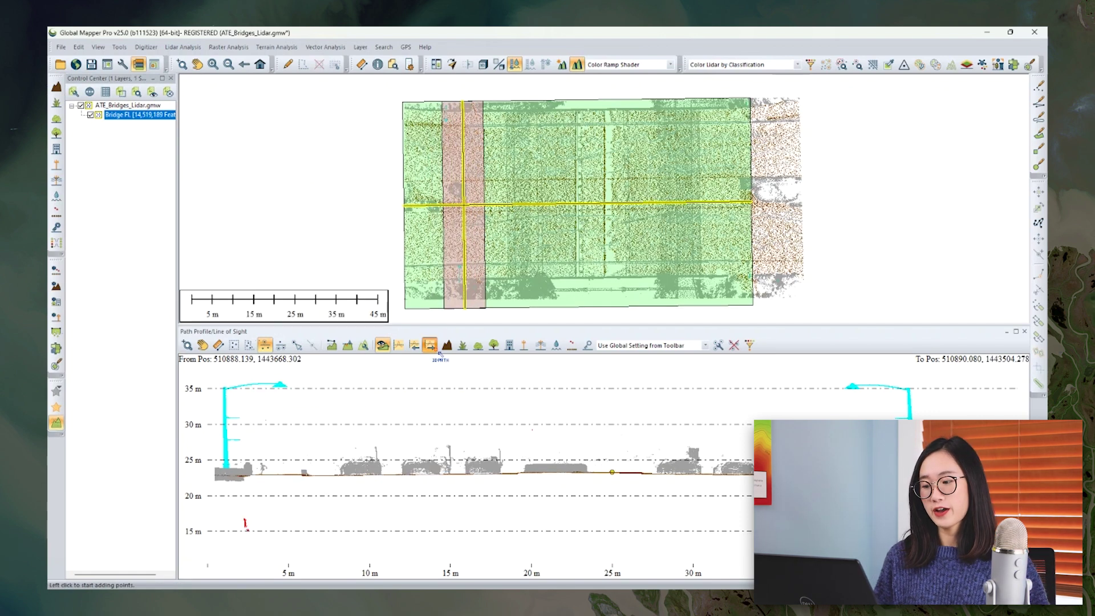
{"action": "left_click", "coordinate": [440, 353]}
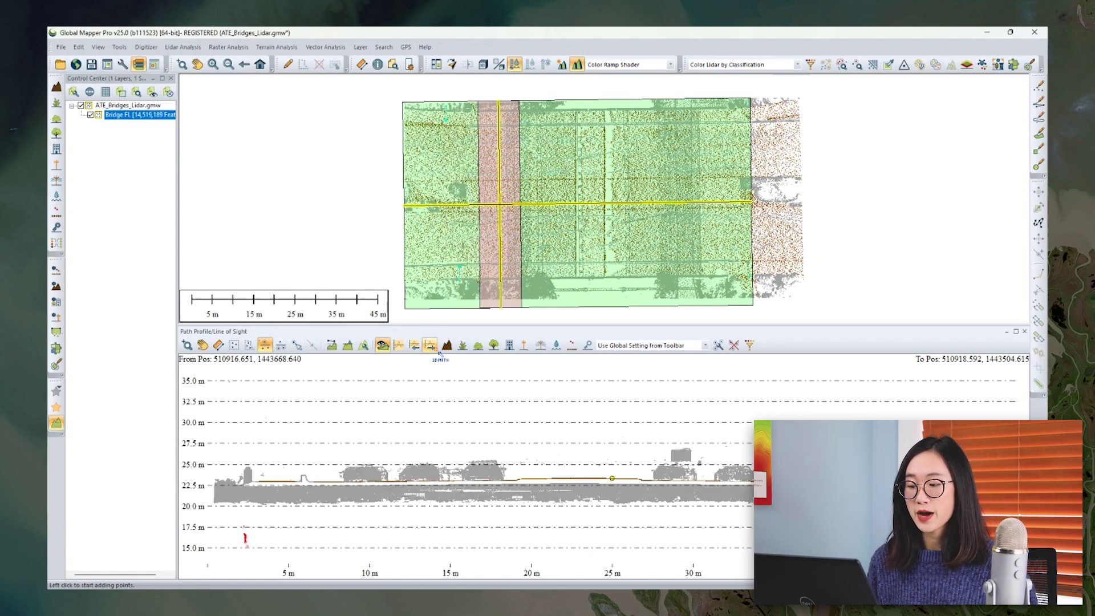
{"action": "left_click", "coordinate": [440, 353]}
{"action": "left_click", "coordinate": [440, 353]}
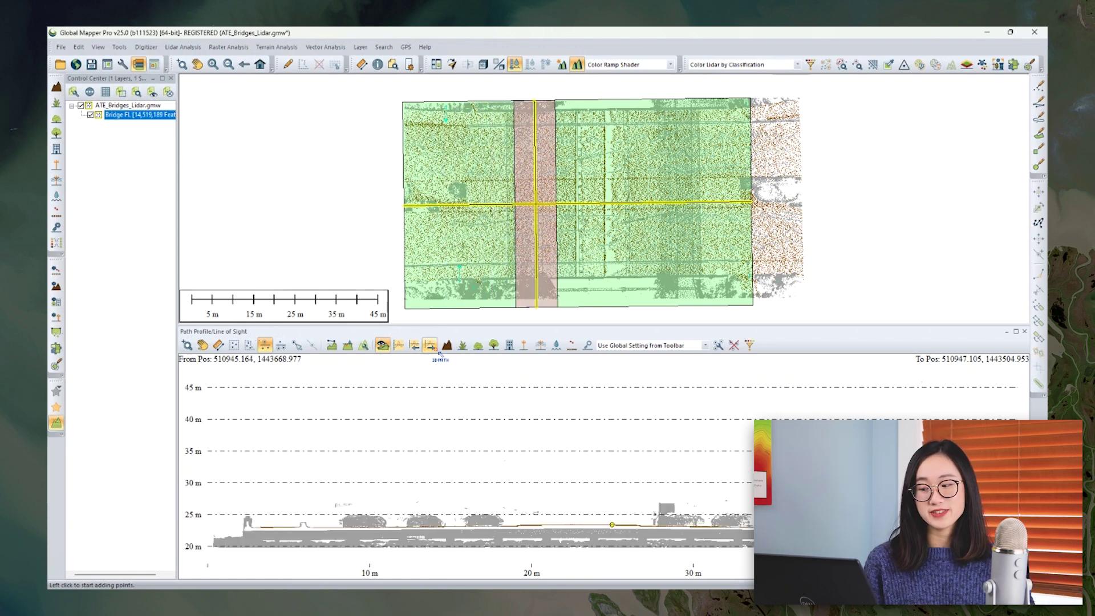
{"action": "left_click", "coordinate": [439, 353]}
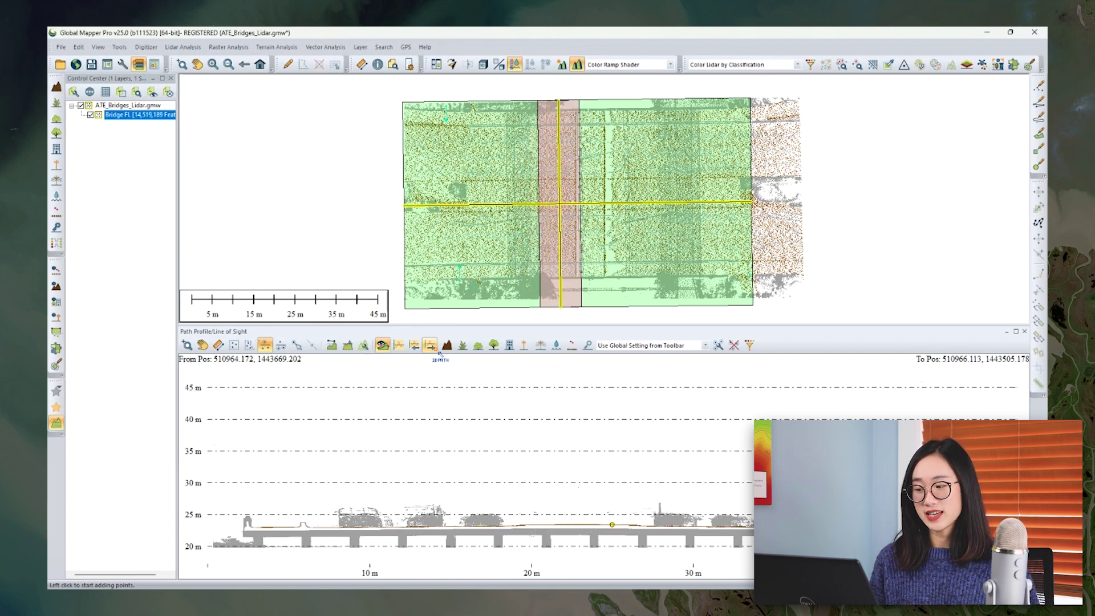
Step: Colour the profile by segment, select one piling's segment, and open Edit Lidar Point(s)
{"action": "left_click", "coordinate": [637, 346]}
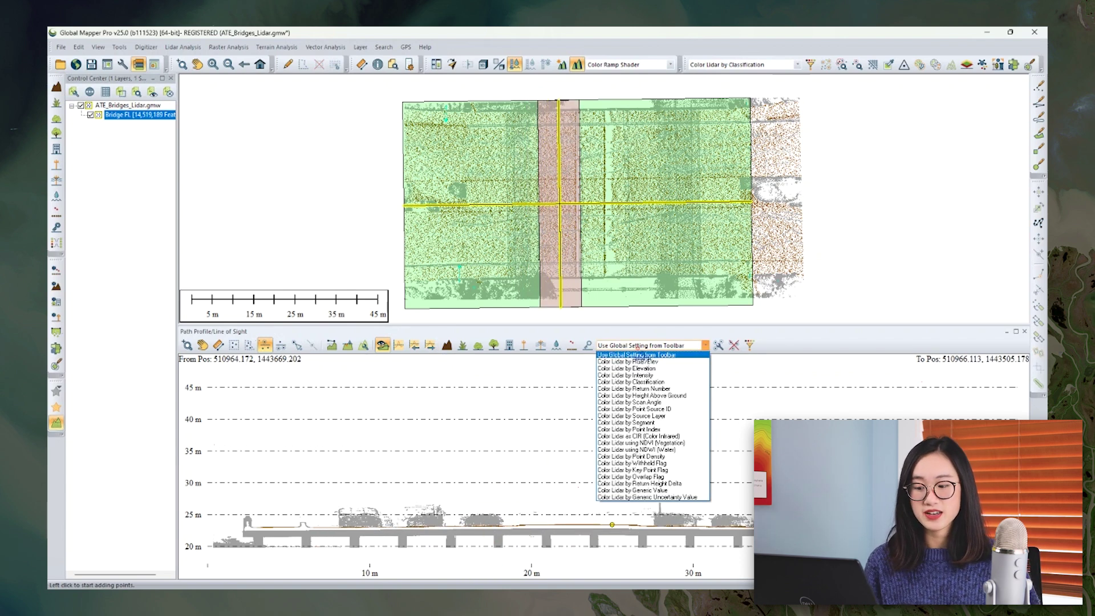
{"action": "left_click", "coordinate": [648, 423]}
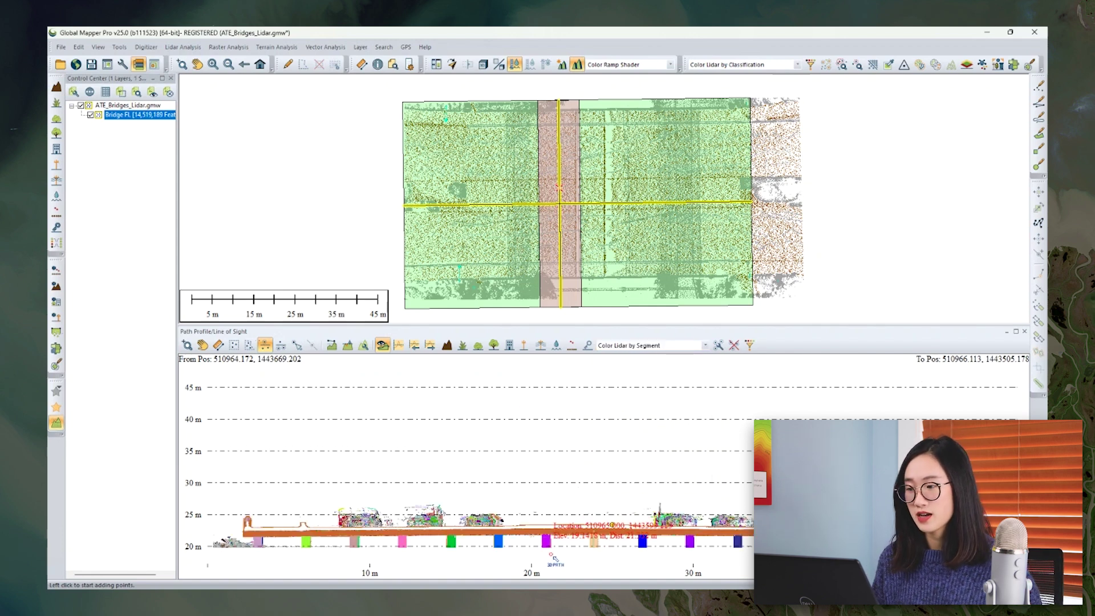
{"action": "scroll", "coordinate": [555, 558], "scroll_direction": "up", "scroll_amount": 2}
{"action": "scroll", "coordinate": [551, 558], "scroll_direction": "up", "scroll_amount": 1}
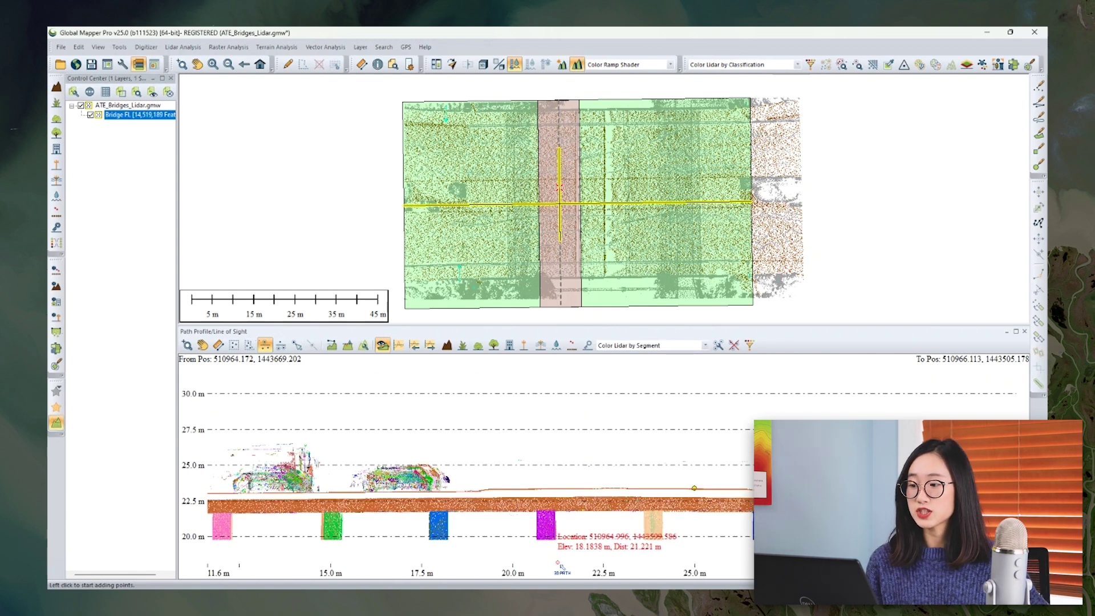
{"action": "left_click", "coordinate": [436, 352]}
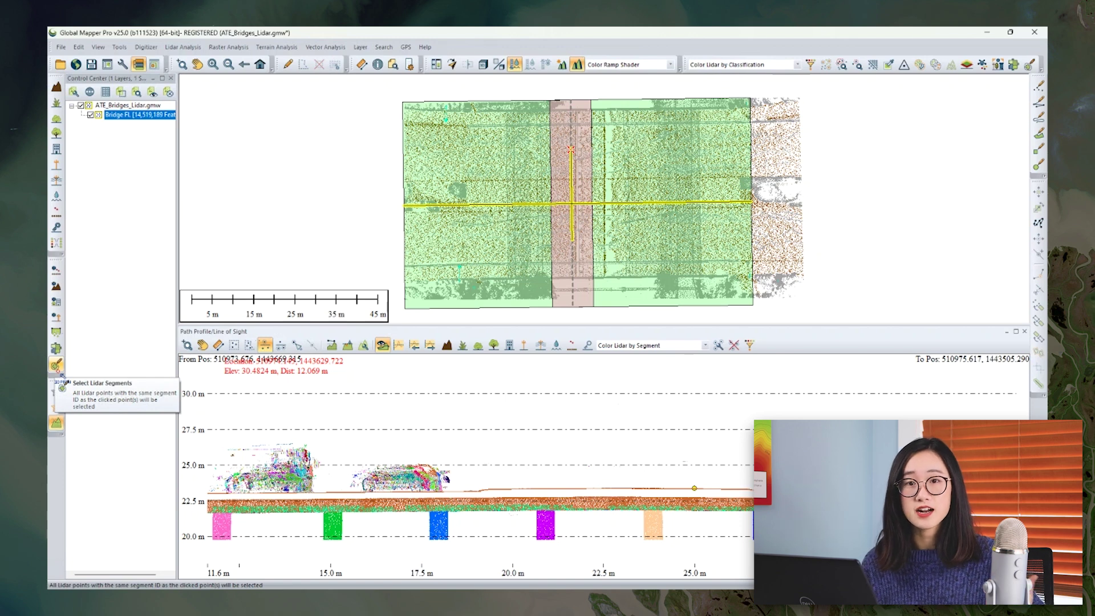
{"action": "left_click", "coordinate": [57, 365]}
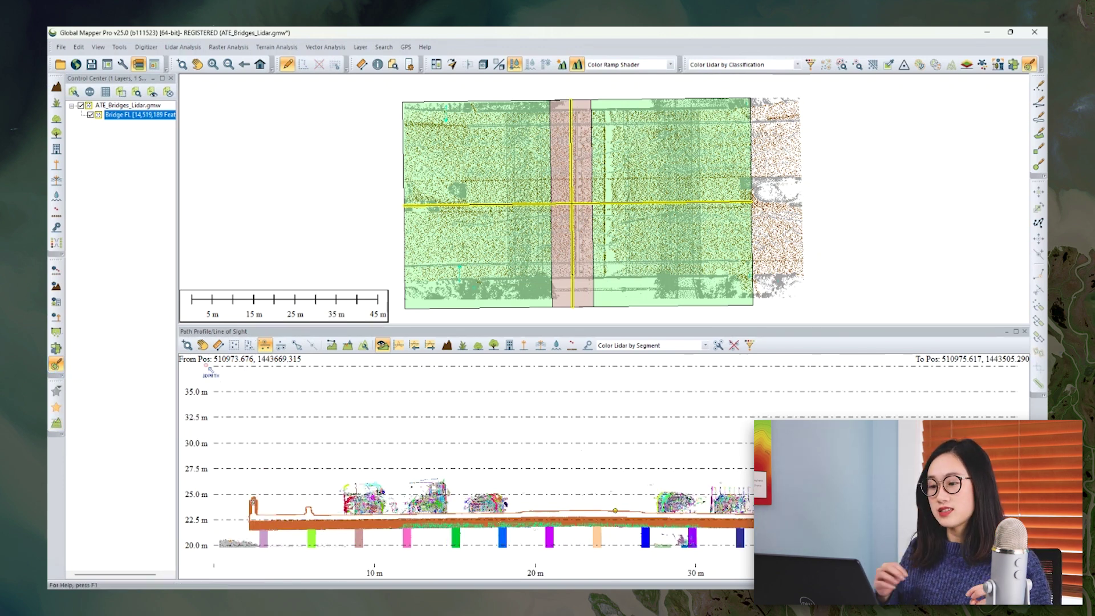
{"action": "left_click", "coordinate": [233, 346]}
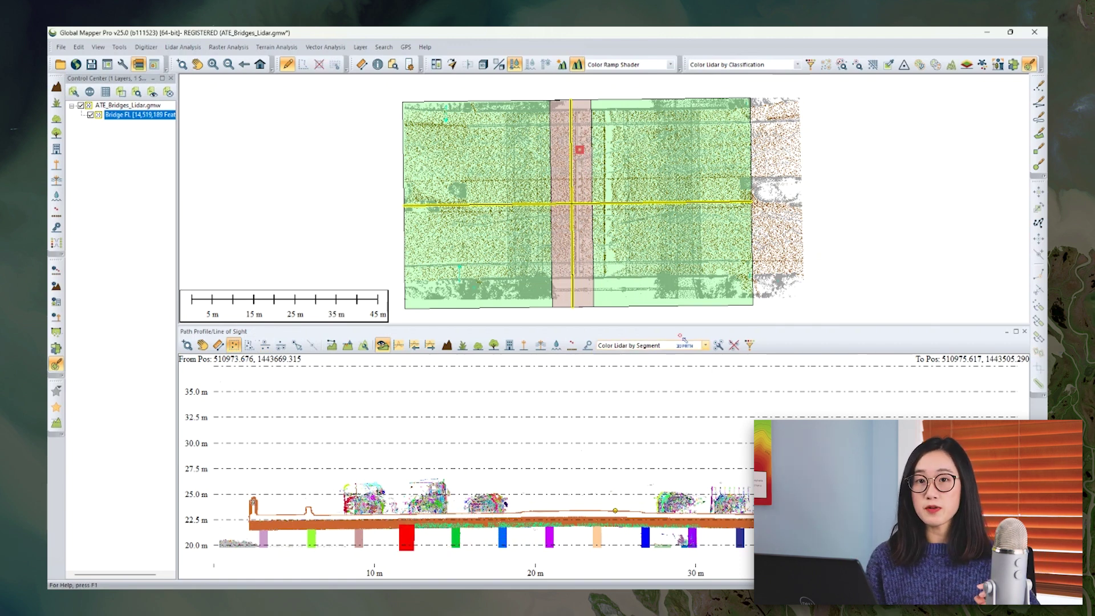
{"action": "left_click", "coordinate": [719, 345]}
Step: Assign classification 54 to the selected piling points
{"action": "left_click", "coordinate": [593, 233]}
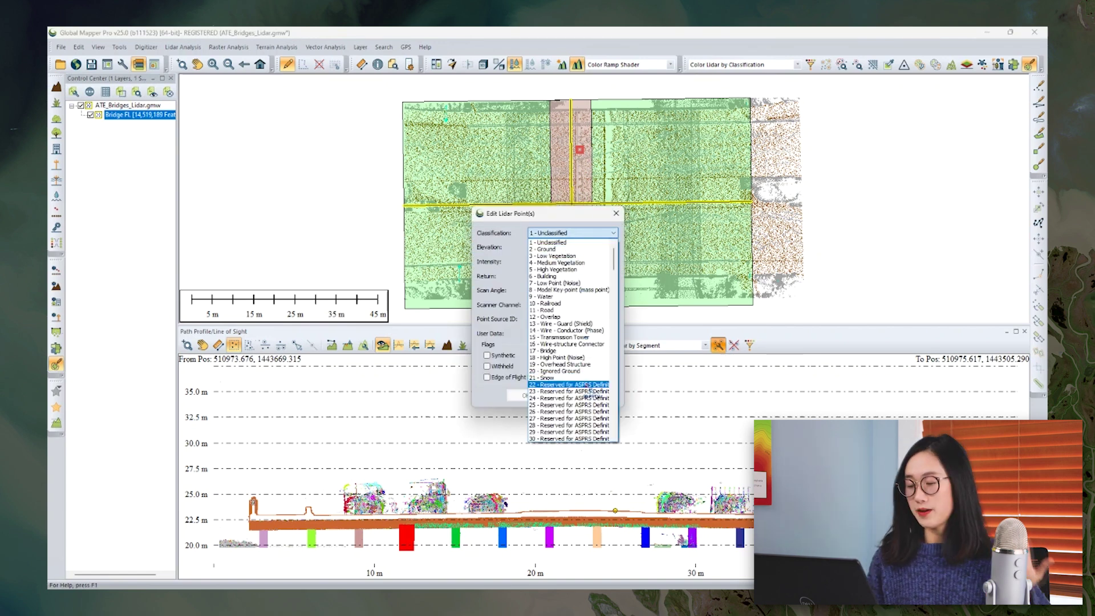
{"action": "scroll", "coordinate": [582, 342], "scroll_direction": "down", "scroll_amount": 5}
{"action": "scroll", "coordinate": [587, 371], "scroll_direction": "down", "scroll_amount": 5}
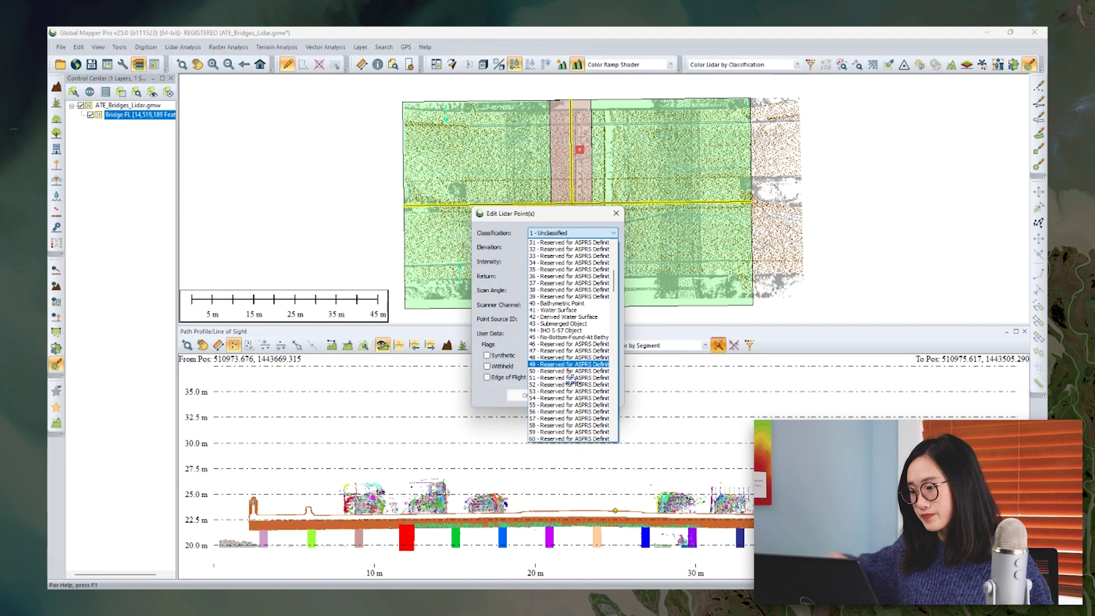
{"action": "left_click", "coordinate": [576, 397]}
{"action": "left_click", "coordinate": [526, 396]}
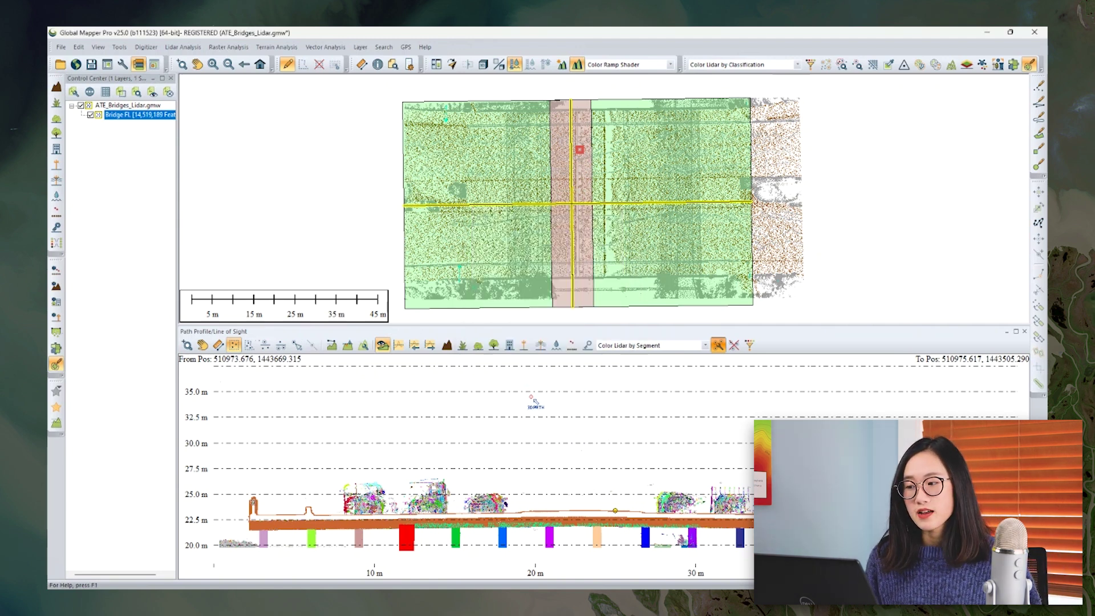
Step: Rename lidar class 54 to 'Pilings' in the Lidar configuration and apply it
{"action": "left_click", "coordinate": [123, 64]}
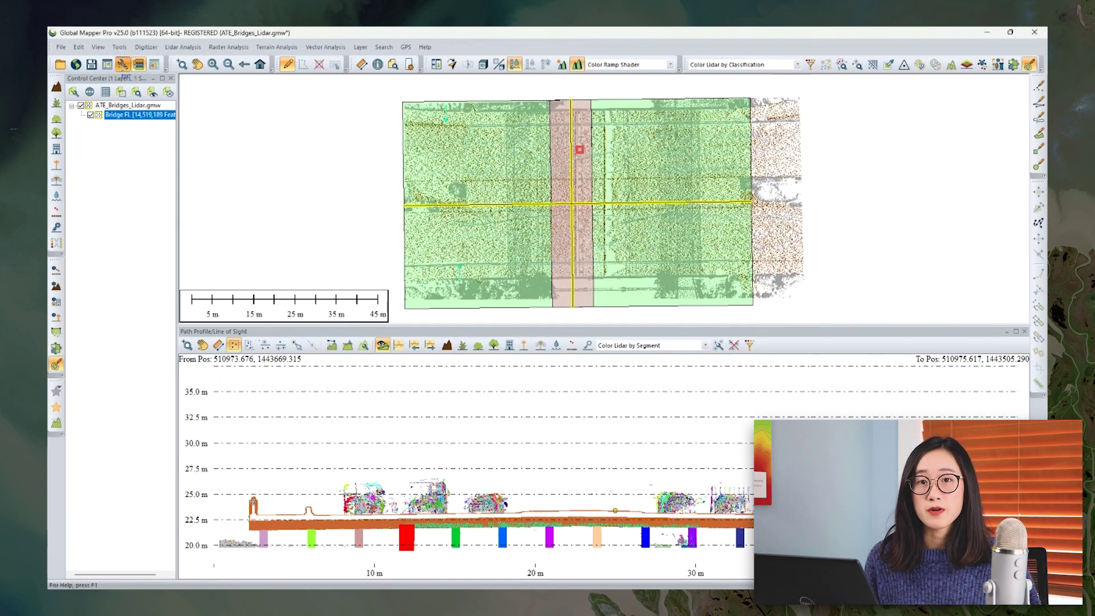
{"action": "left_click", "coordinate": [456, 274]}
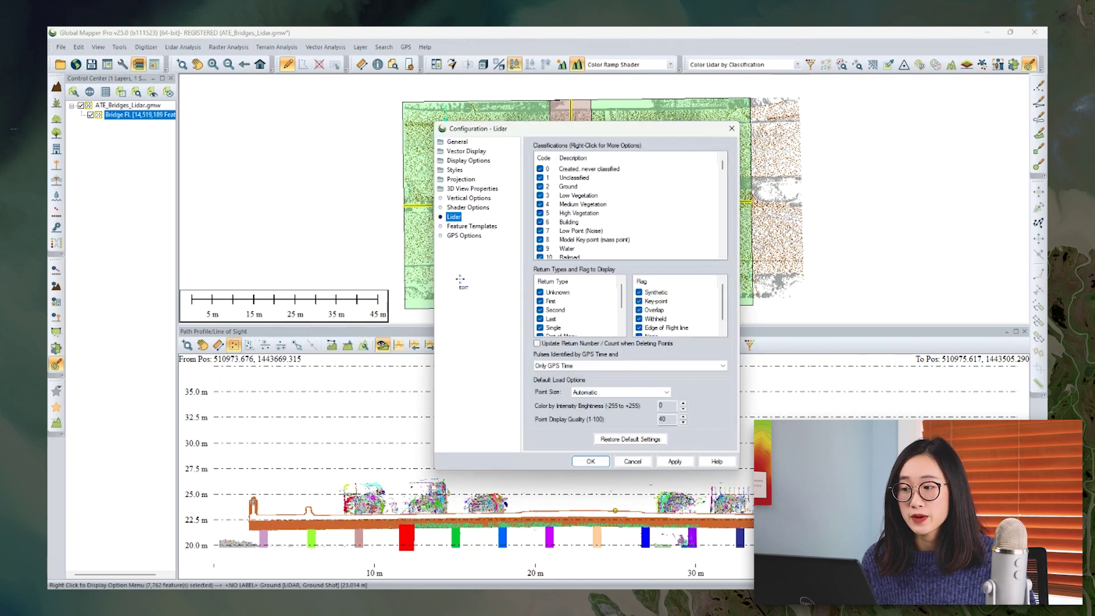
{"action": "scroll", "coordinate": [578, 223], "scroll_direction": "down", "scroll_amount": 10}
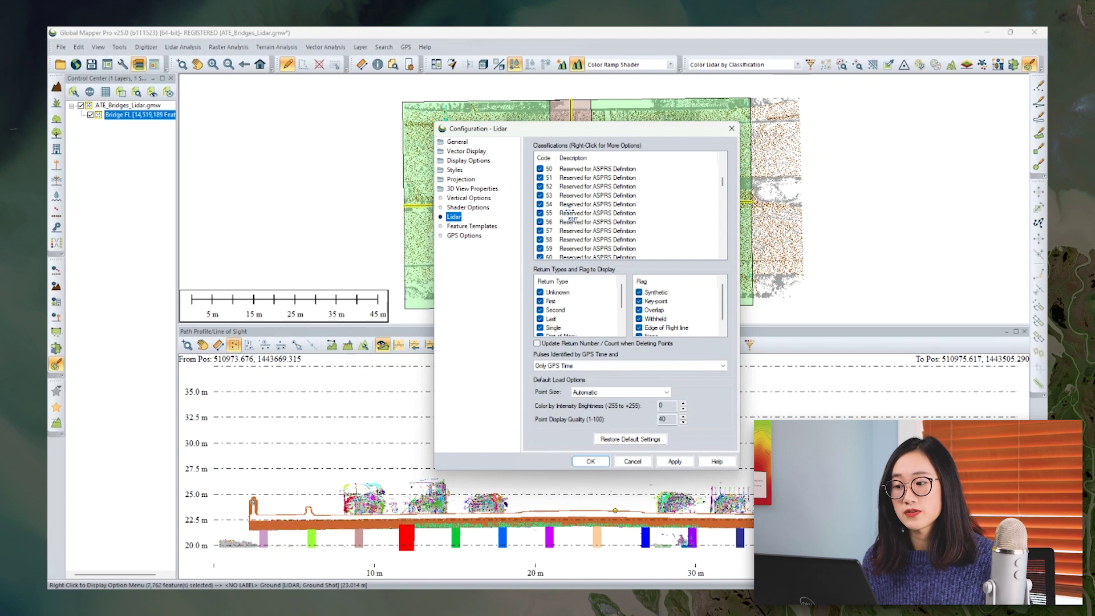
{"action": "right_click", "coordinate": [569, 205]}
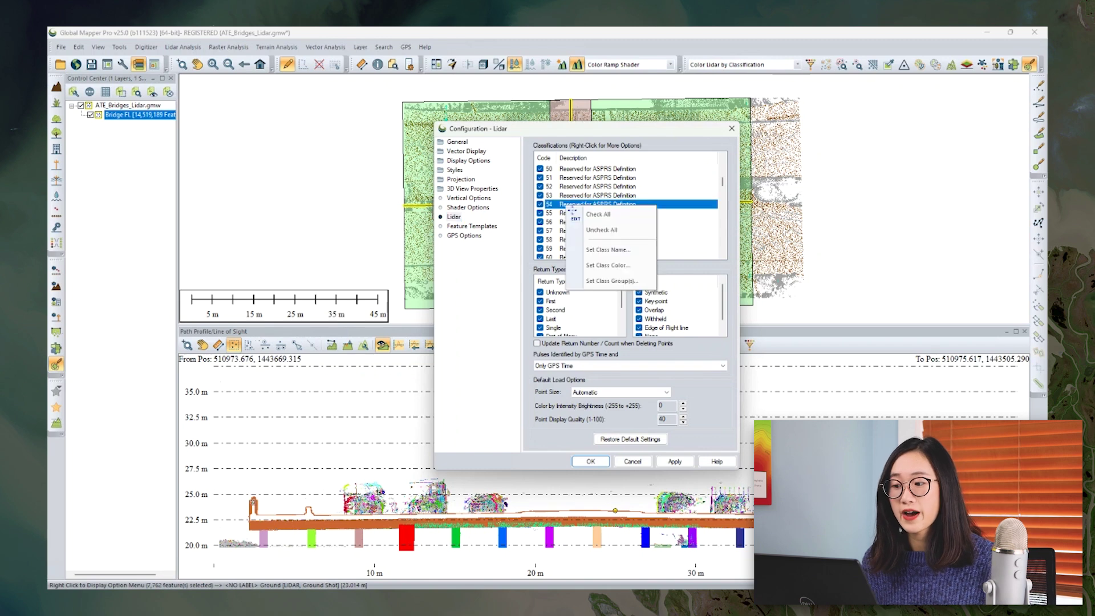
{"action": "left_click", "coordinate": [608, 251]}
{"action": "type", "text": "Pilings"}
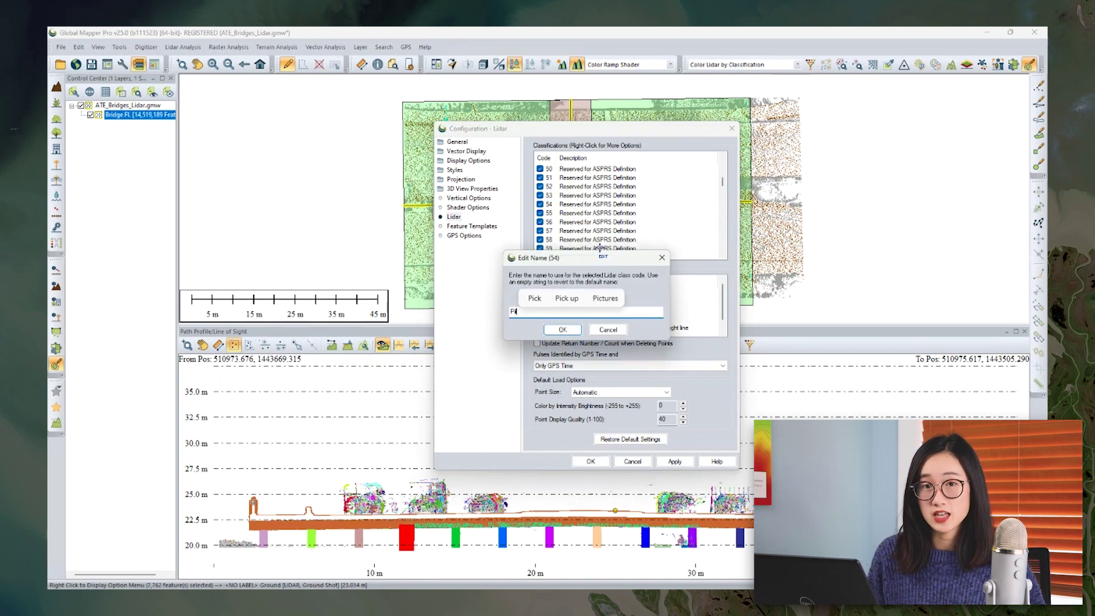
{"action": "left_click", "coordinate": [572, 330]}
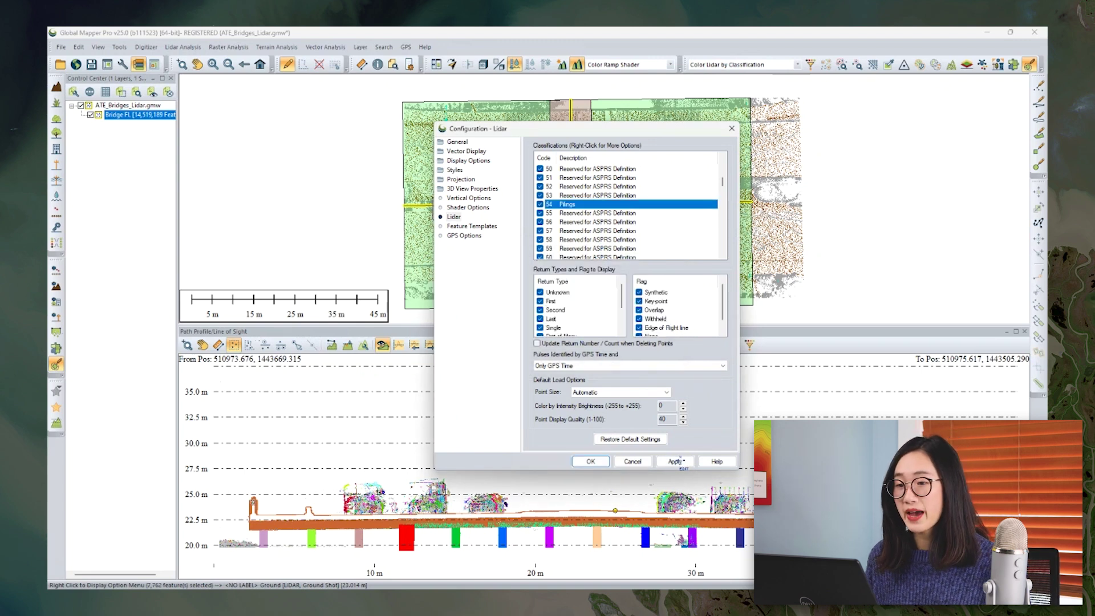
{"action": "left_click", "coordinate": [591, 461]}
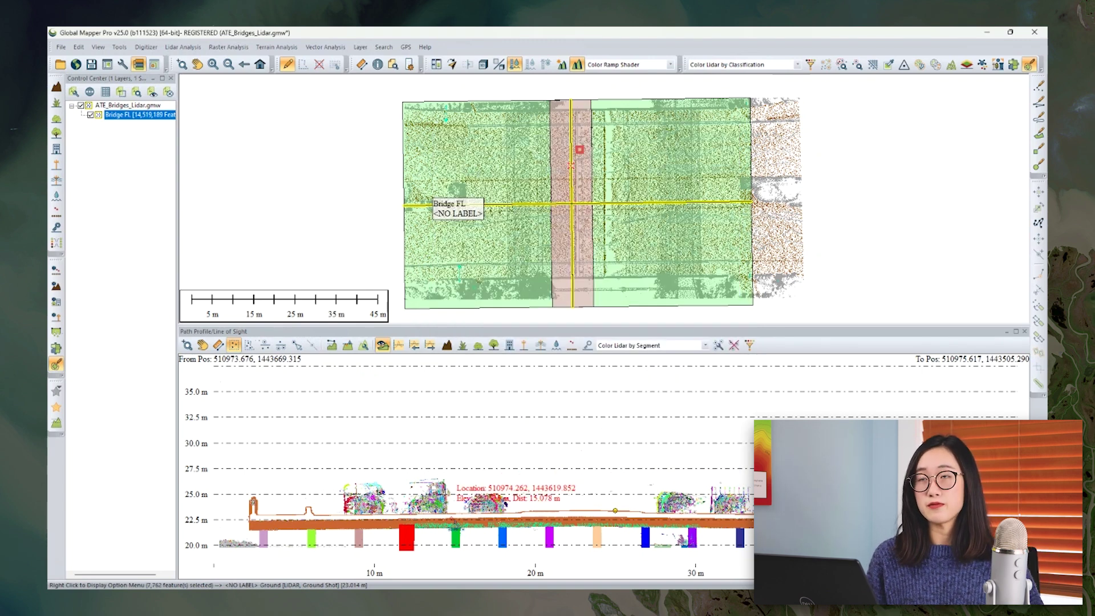
Step: Reclassify the five selected bridge pilings in the profile as 54 - Pilings
{"action": "left_click", "coordinate": [456, 536]}
{"action": "left_click", "coordinate": [502, 537], "text": "ctrl"}
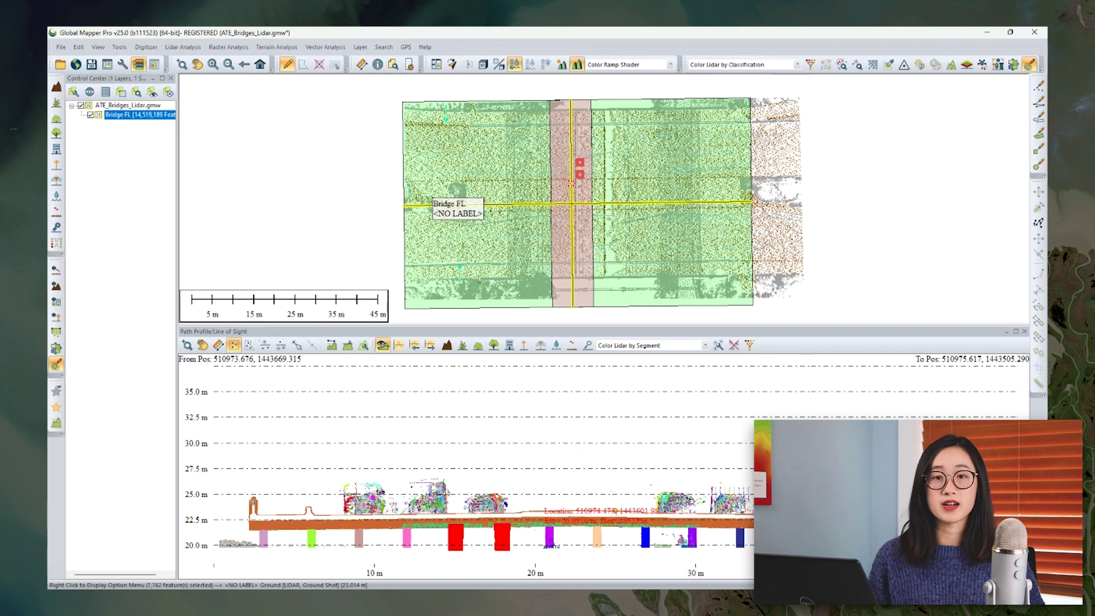
{"action": "left_click", "coordinate": [550, 536], "text": "ctrl"}
{"action": "left_click", "coordinate": [597, 536], "text": "ctrl"}
{"action": "left_click", "coordinate": [645, 536], "text": "ctrl"}
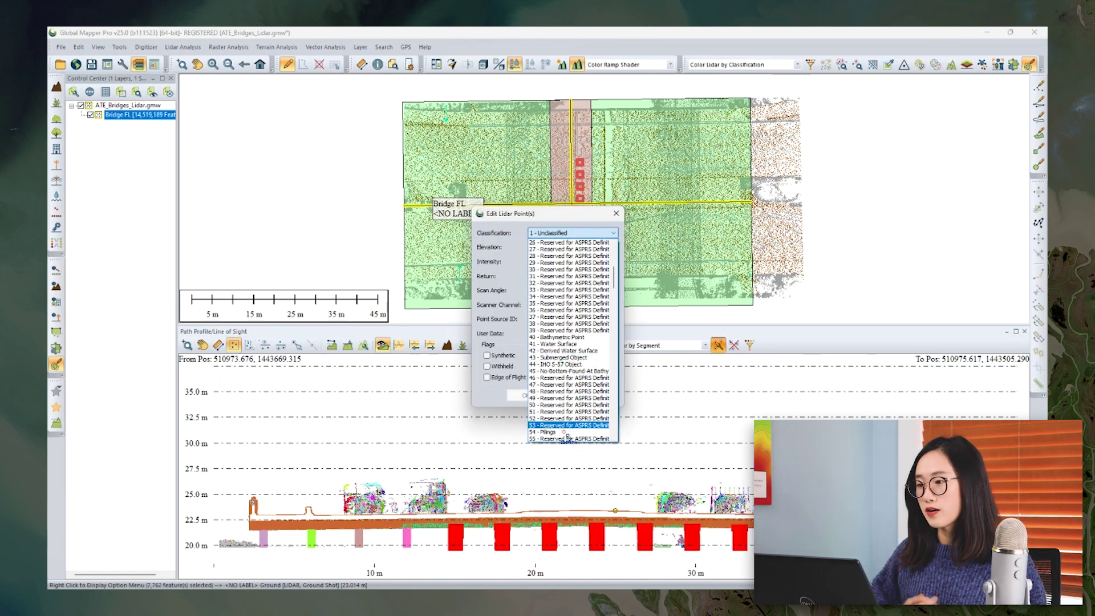
{"action": "left_click", "coordinate": [568, 438]}
{"action": "key", "text": "Return"}
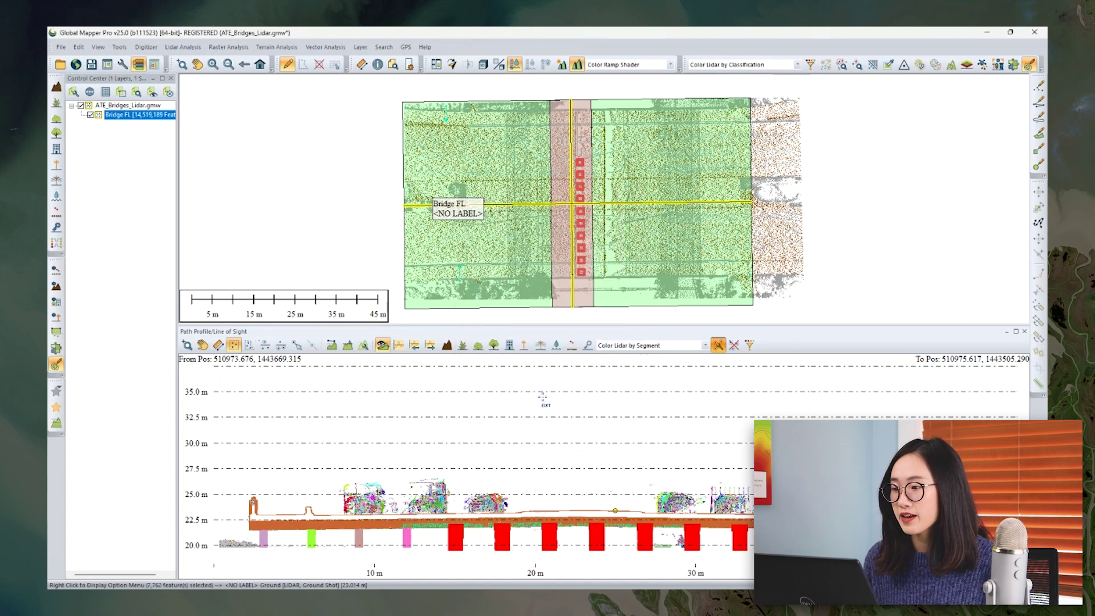
Step: Clear the selection and colour both map and profile lidar by classification
{"action": "left_click", "coordinate": [622, 67]}
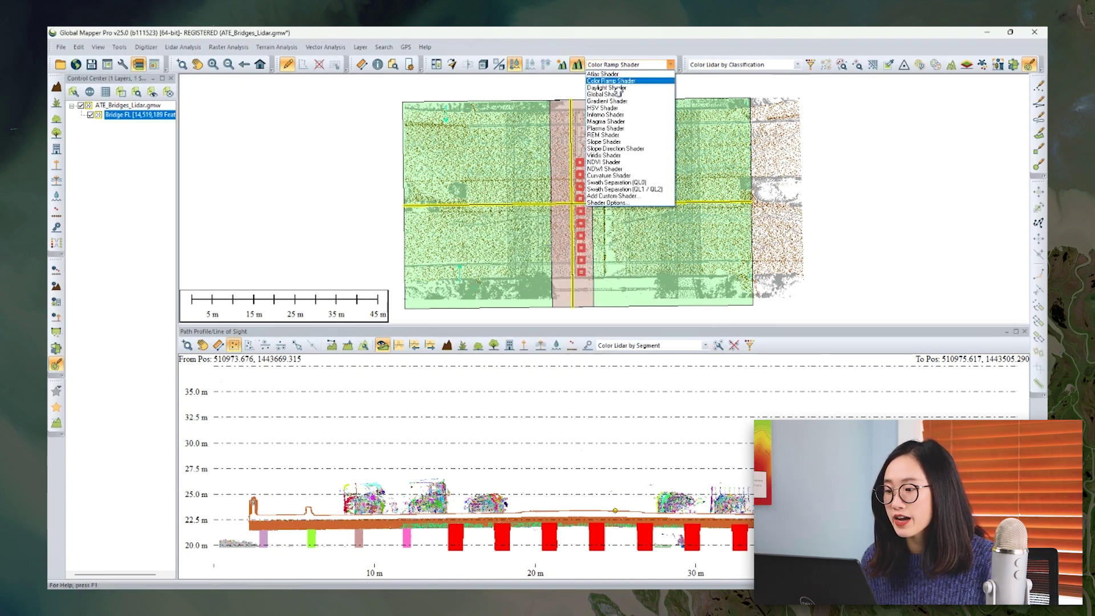
{"action": "left_click", "coordinate": [736, 64]}
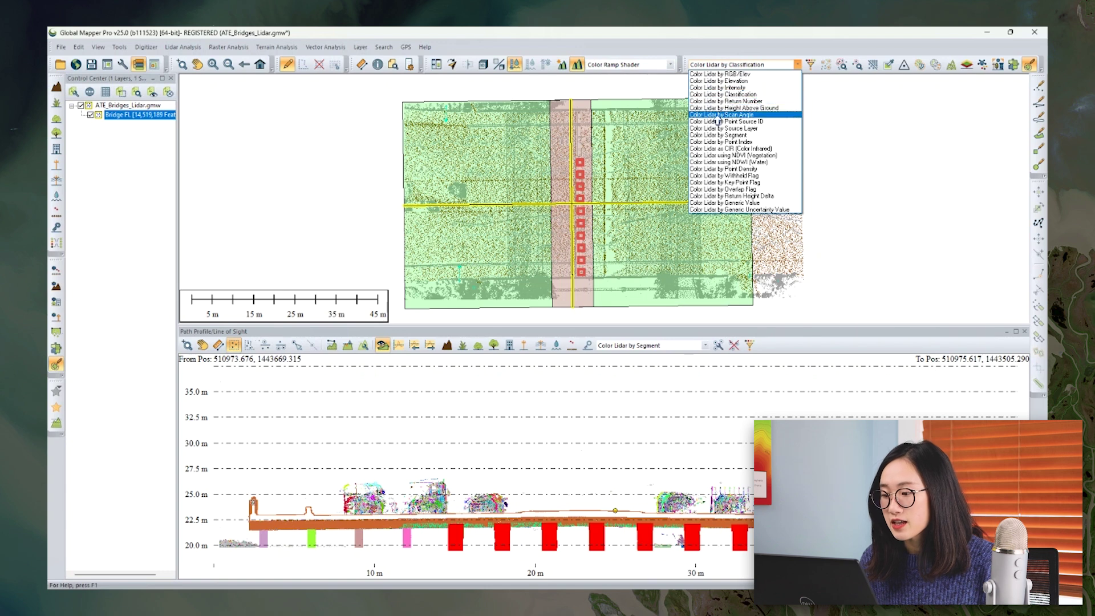
{"action": "left_click", "coordinate": [723, 94]}
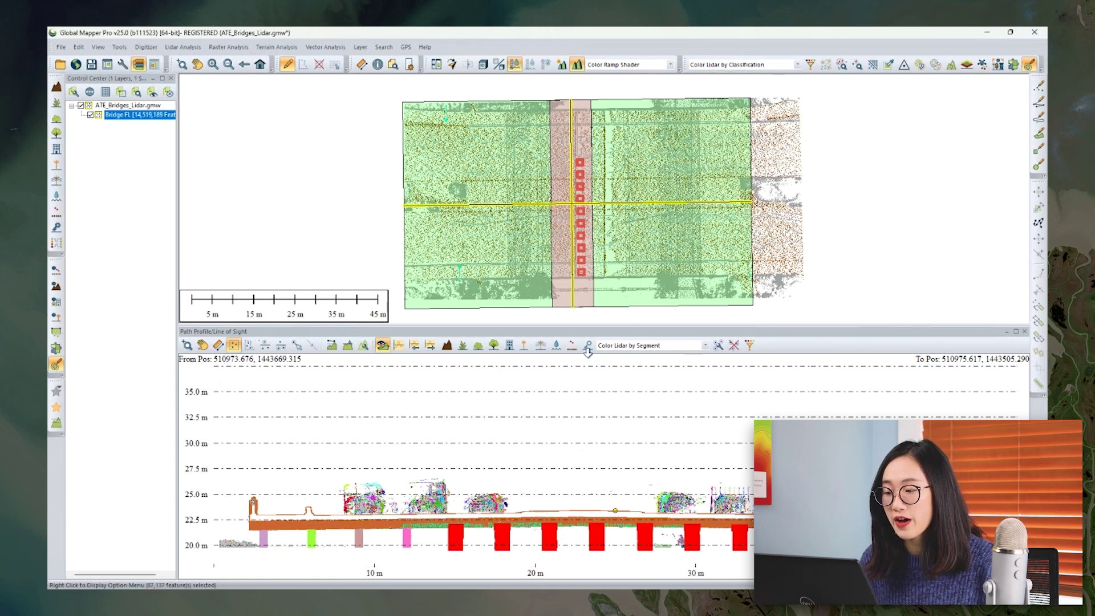
{"action": "left_click", "coordinate": [319, 65]}
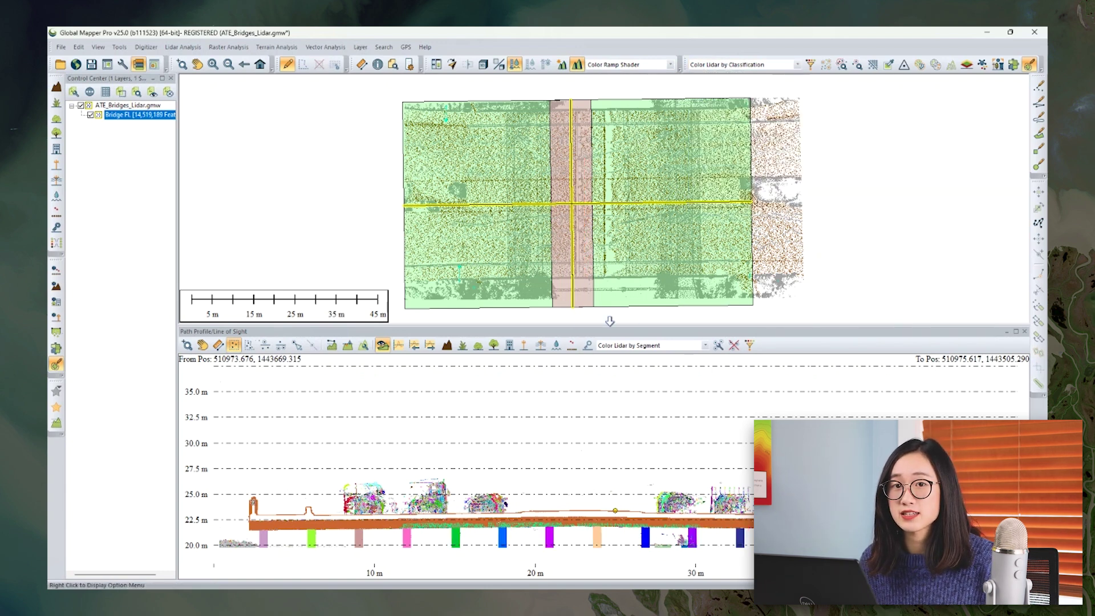
{"action": "left_click", "coordinate": [637, 347]}
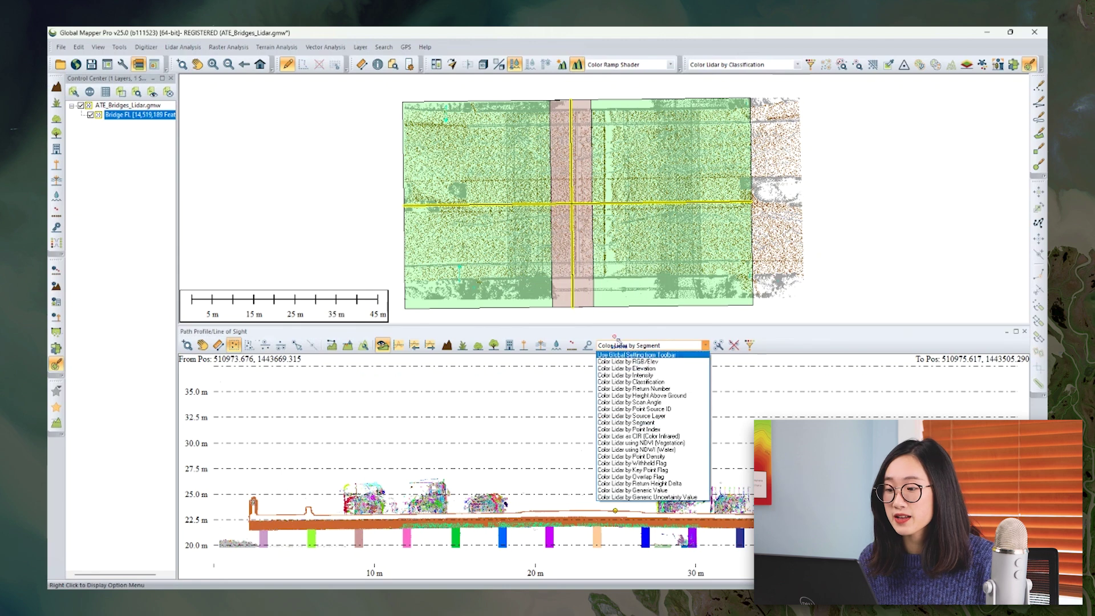
{"action": "left_click", "coordinate": [633, 382]}
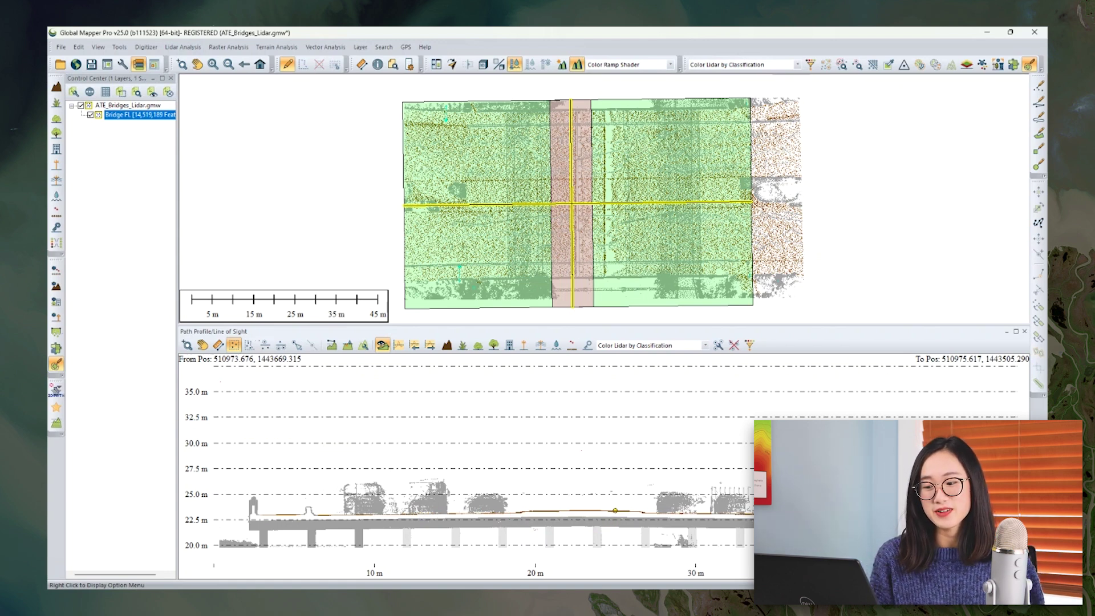
{"action": "left_click", "coordinate": [56, 391]}
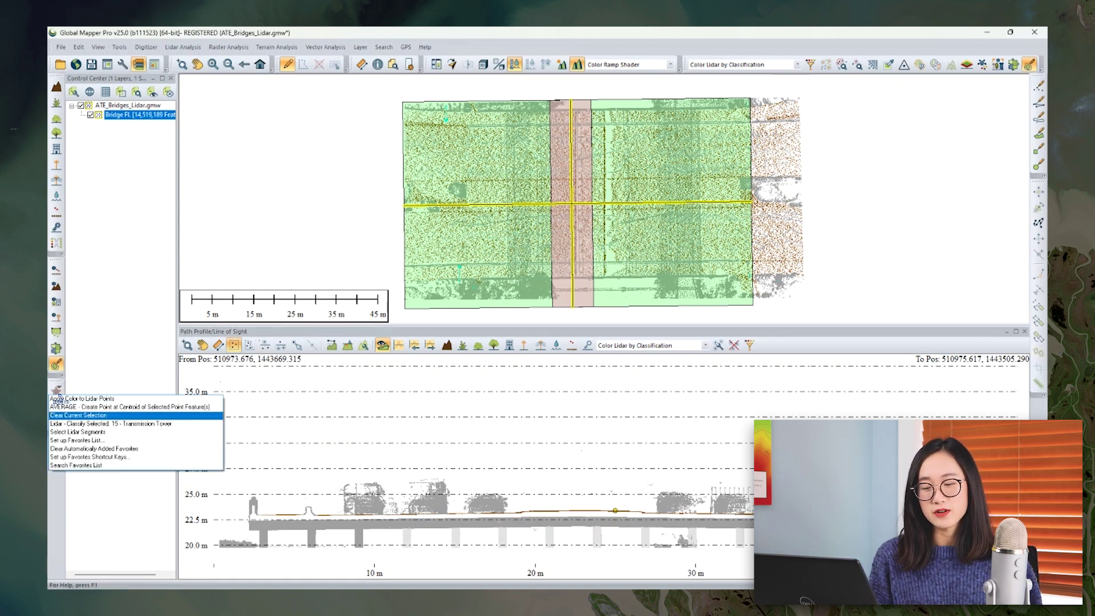
Step: Create the first piling's centroid point with AVERAGE in a new 'Pilings' layer
{"action": "left_click", "coordinate": [72, 465]}
{"action": "type", "text": "ave"}
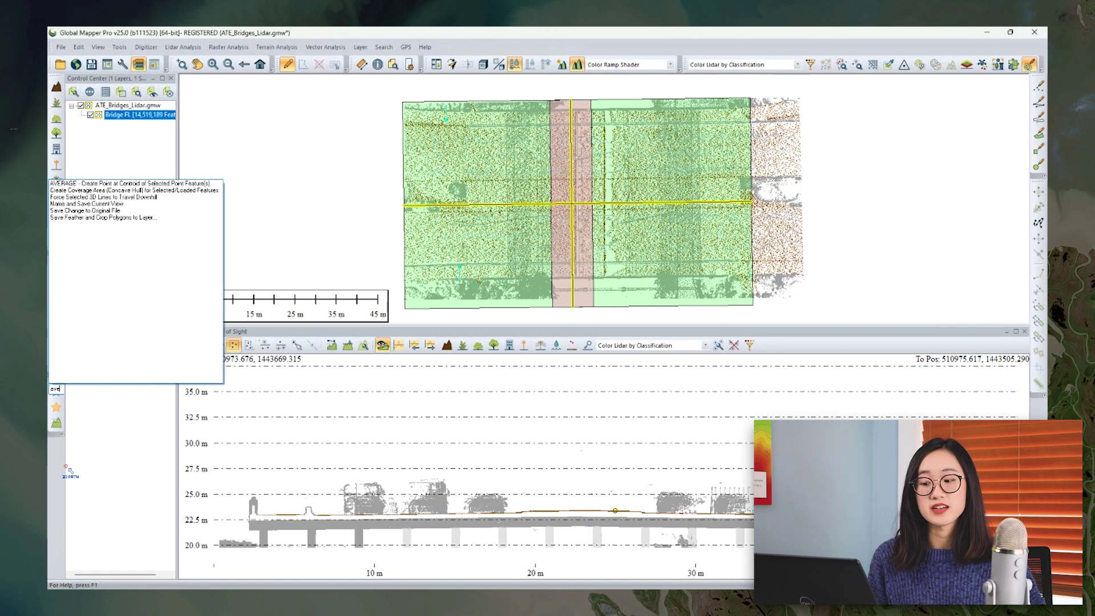
{"action": "left_click", "coordinate": [122, 185]}
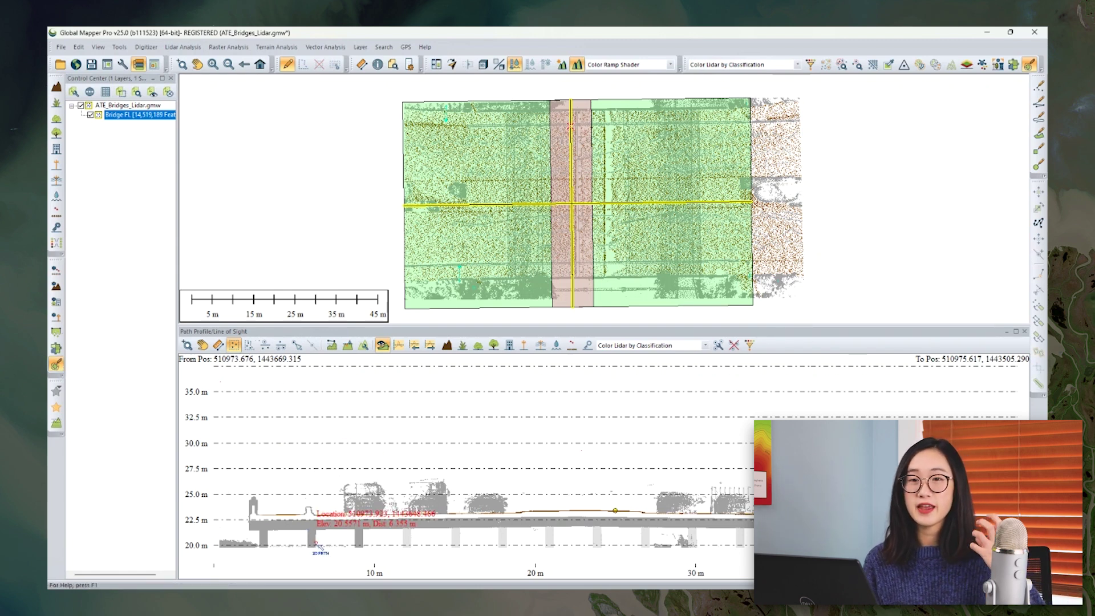
{"action": "left_click_drag", "start_coordinate": [304, 525], "coordinate": [319, 551]}
{"action": "left_click", "coordinate": [406, 539]}
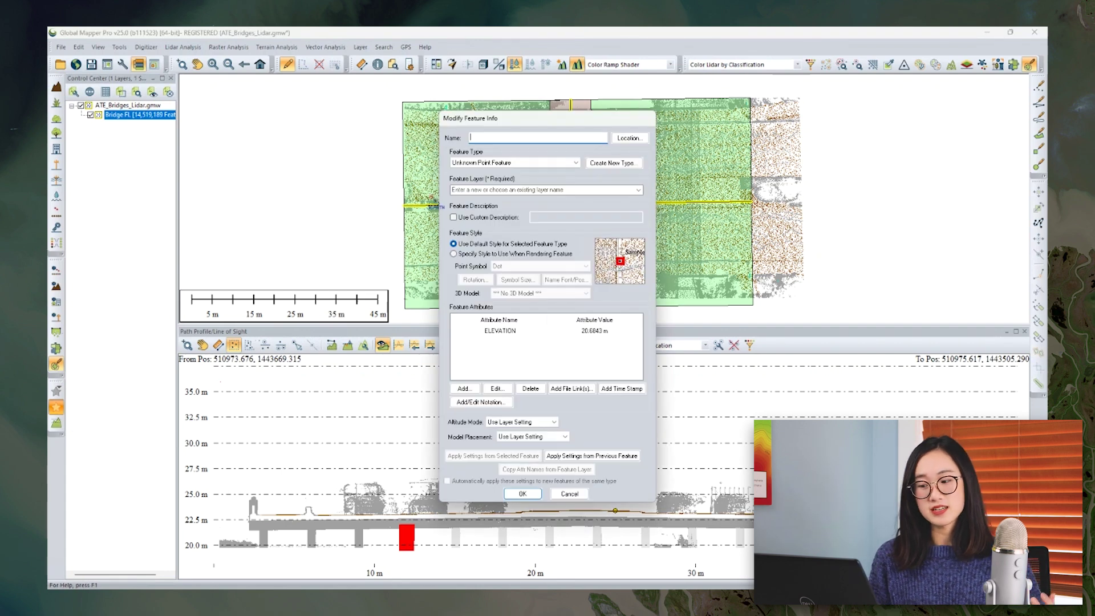
{"action": "type", "text": "Pilings"}
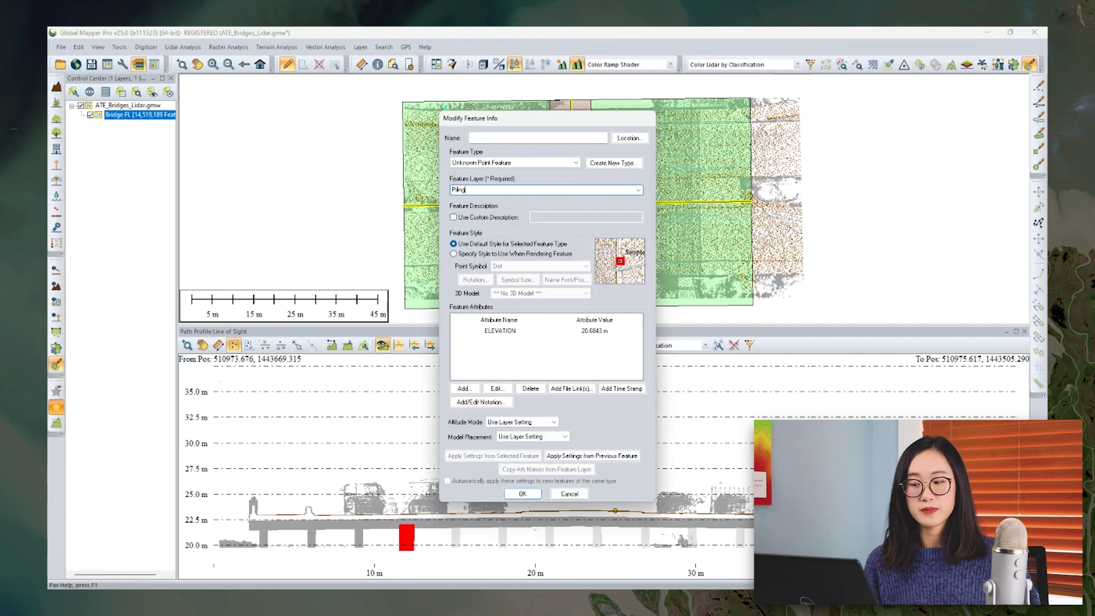
{"action": "left_click", "coordinate": [523, 494]}
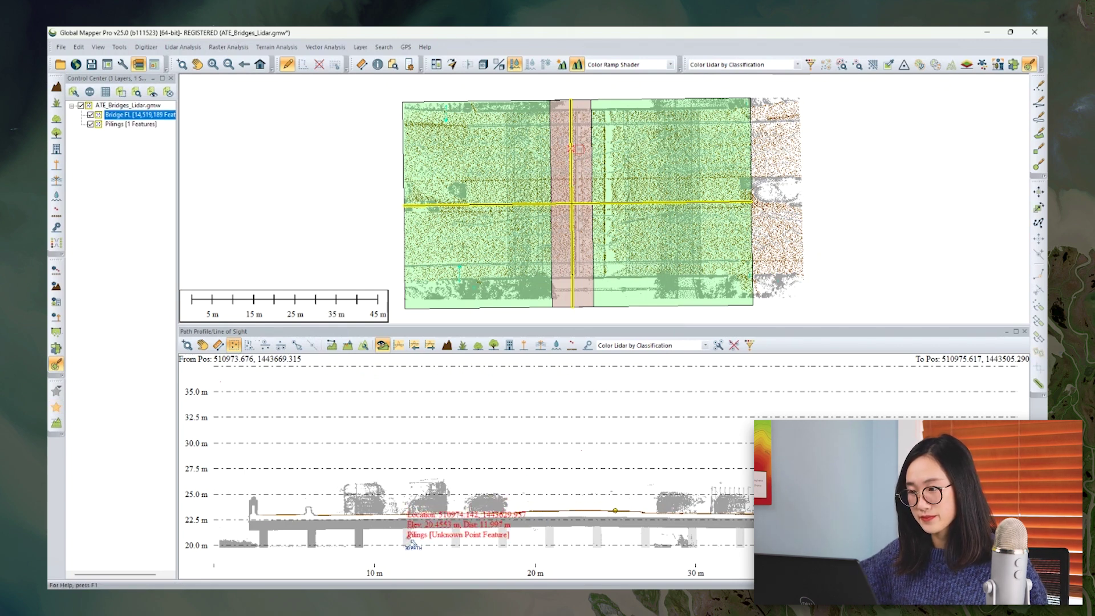
Step: Add centroid points for the remaining three pilings to 'Pilings', then close the profile
{"action": "left_click", "coordinate": [455, 542]}
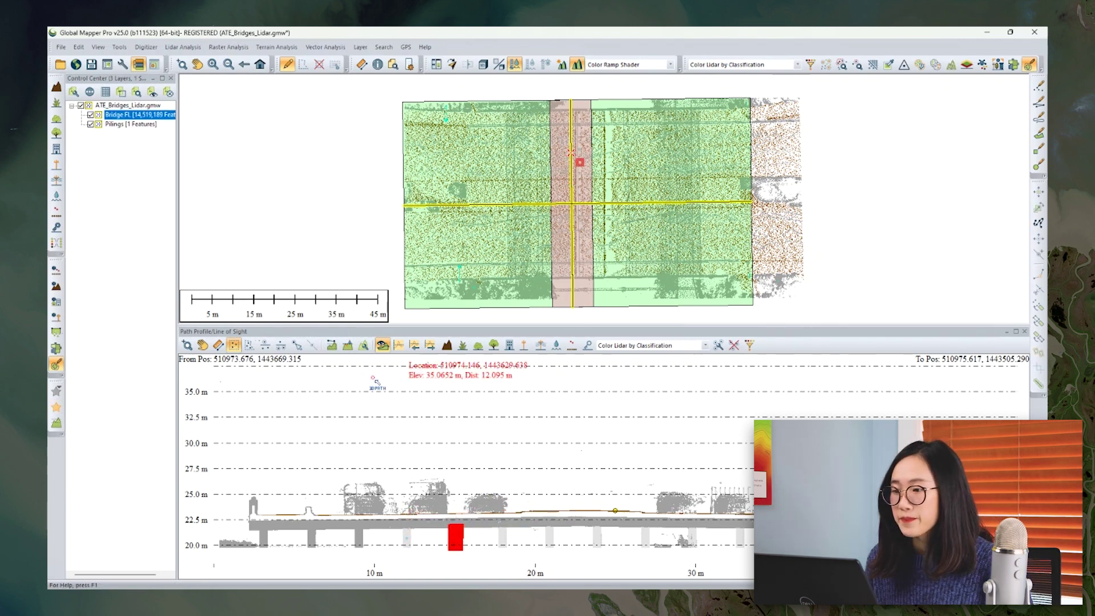
{"action": "left_click", "coordinate": [451, 377]}
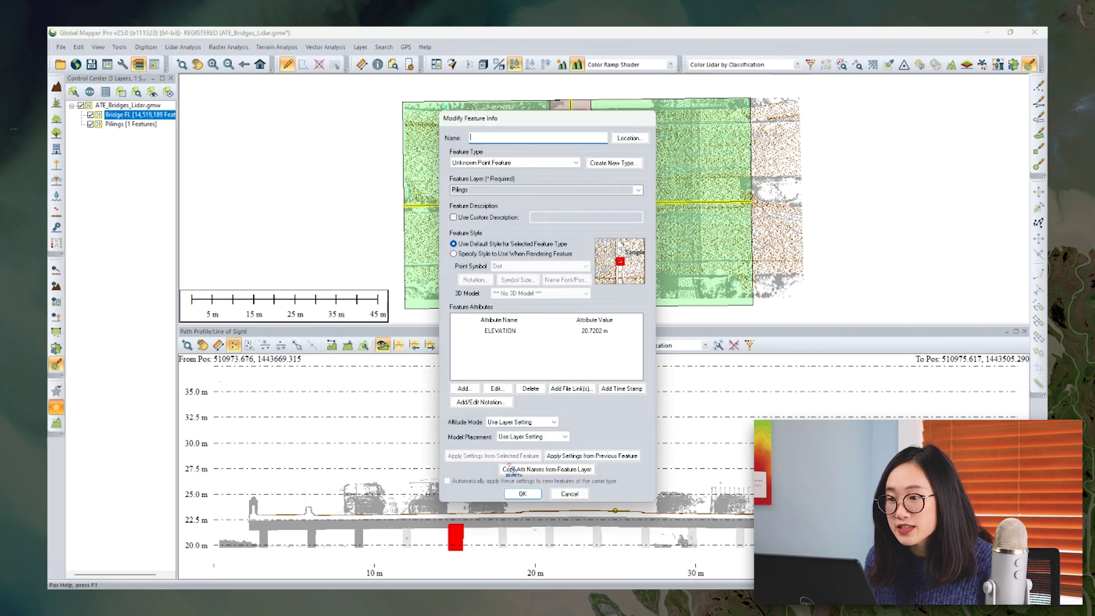
{"action": "left_click", "coordinate": [521, 494]}
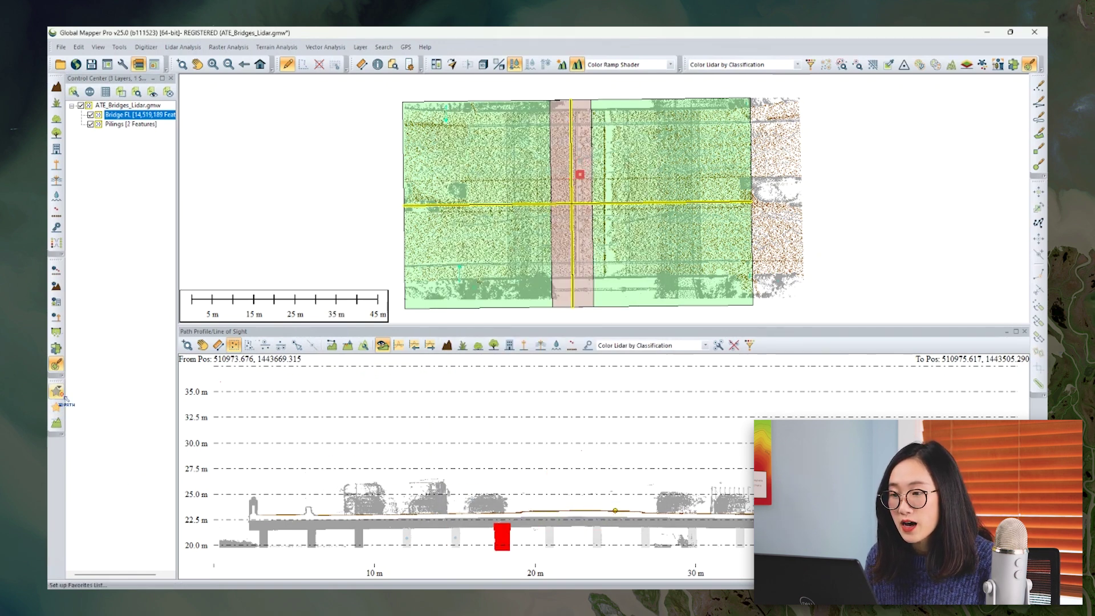
{"action": "left_click", "coordinate": [556, 534]}
{"action": "left_click", "coordinate": [523, 494]}
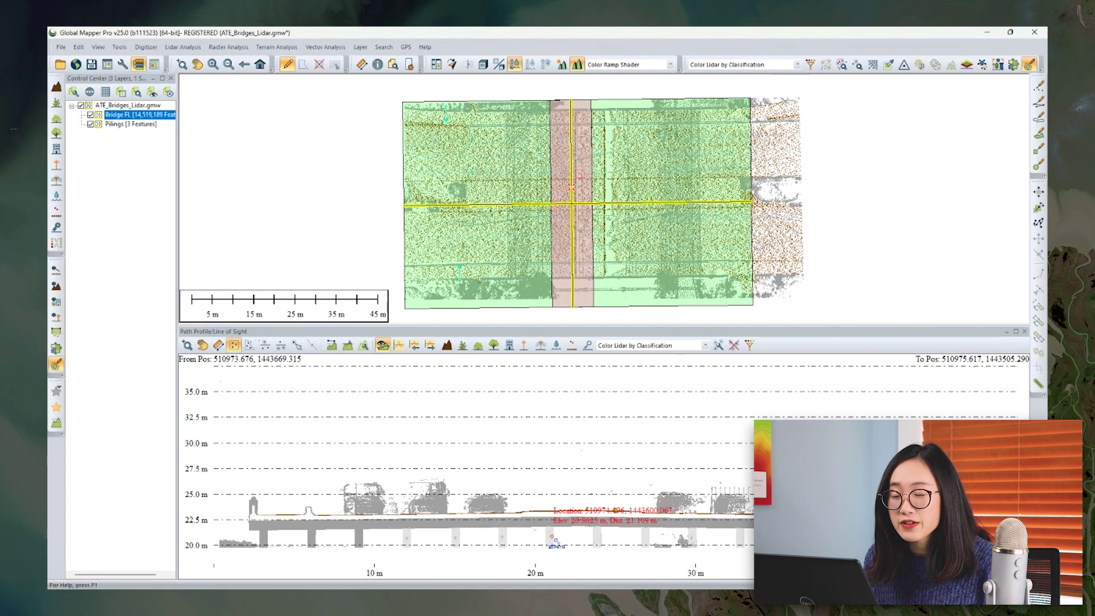
{"action": "left_click", "coordinate": [570, 422]}
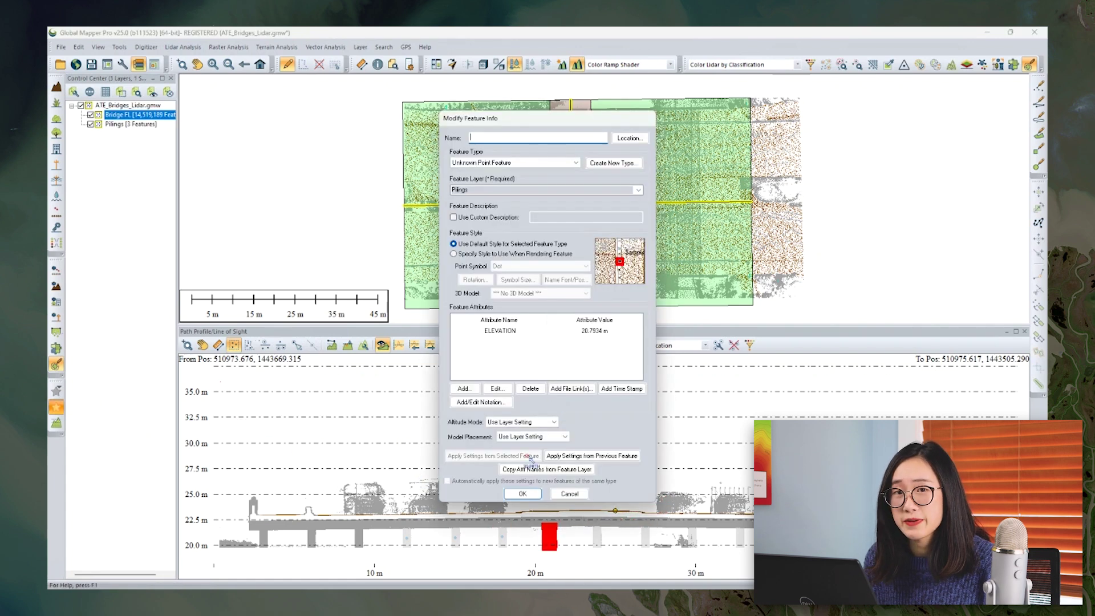
{"action": "left_click", "coordinate": [523, 494]}
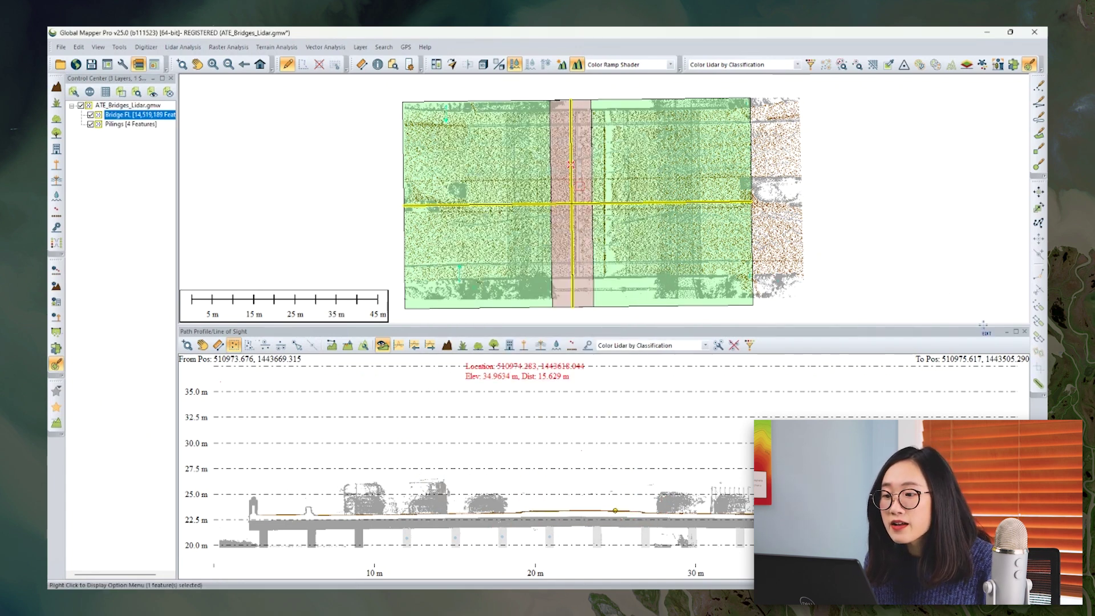
{"action": "left_click", "coordinate": [1024, 331]}
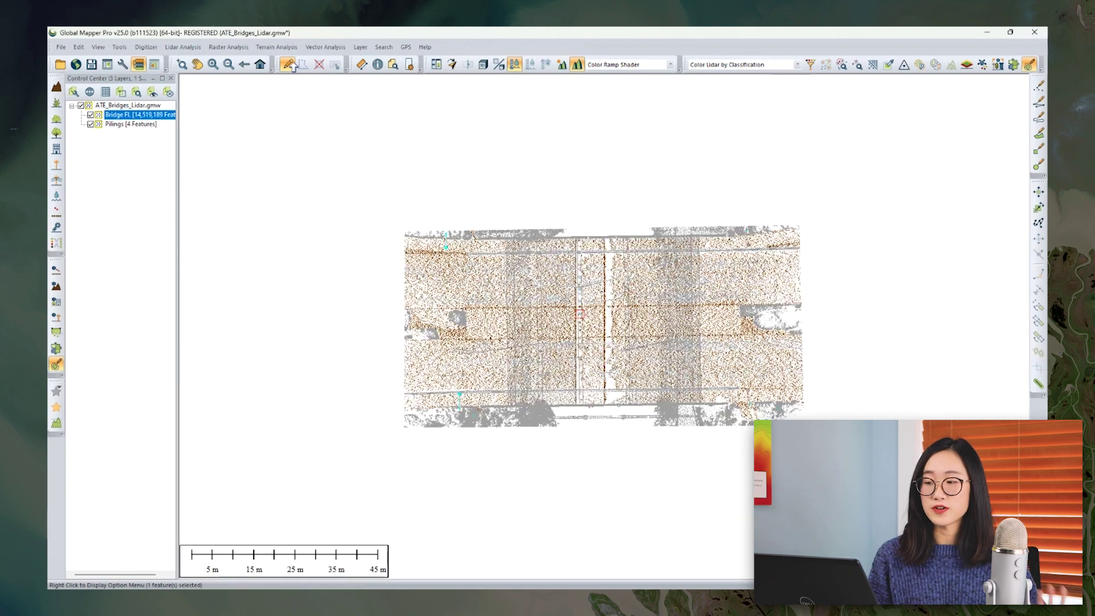
Step: Zoom in, hide the Bridge FL point cloud, and switch to the Info tool
{"action": "key", "text": "Page_Up"}
{"action": "left_click", "coordinate": [90, 115]}
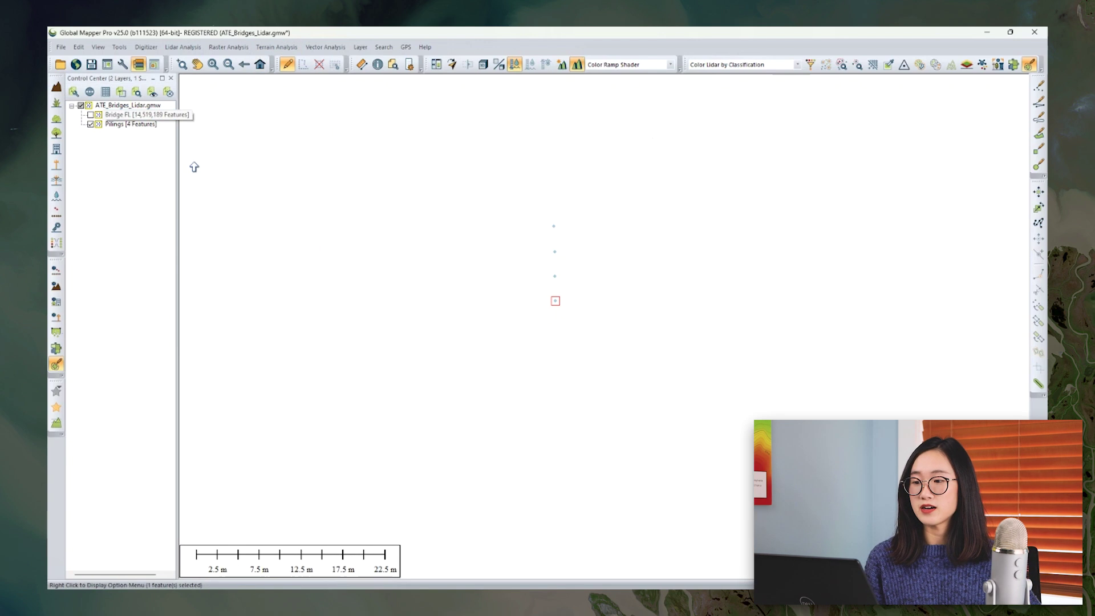
{"action": "left_click", "coordinate": [378, 65]}
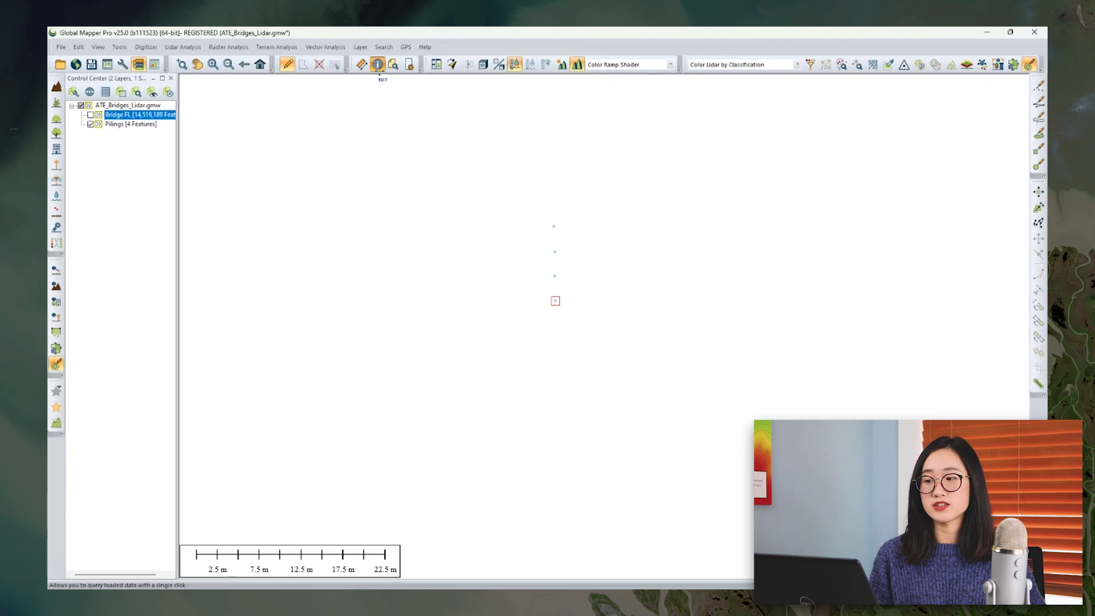